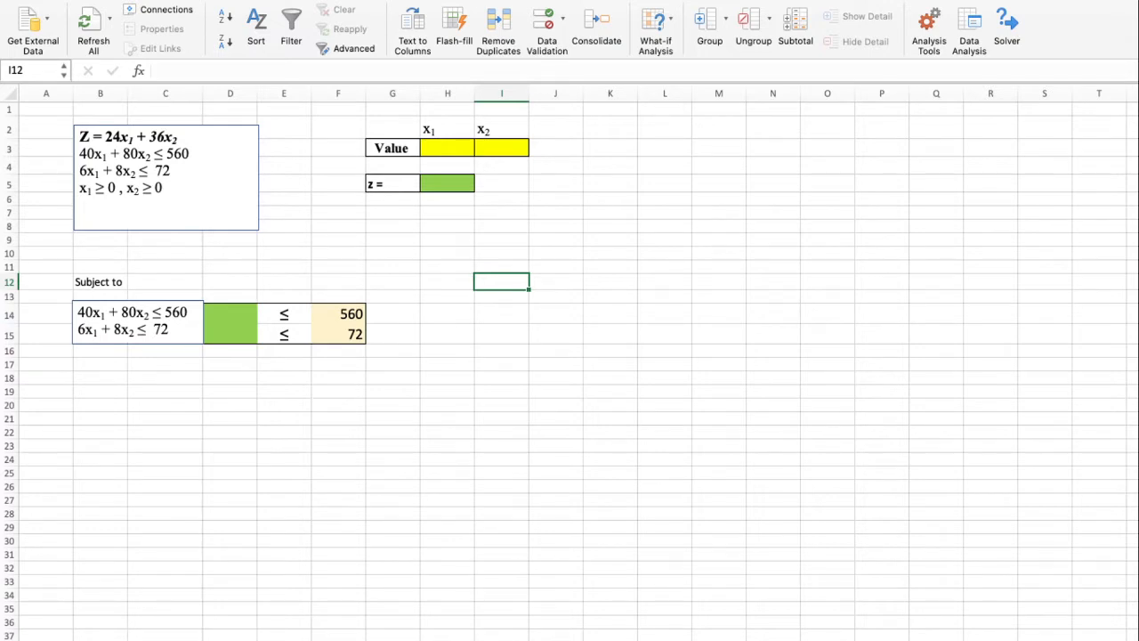
Step: Examine the objective function, the constraints and the non-negativity conditions in the problem text box beside the model table
left_click_drag(80, 137, 170, 190)
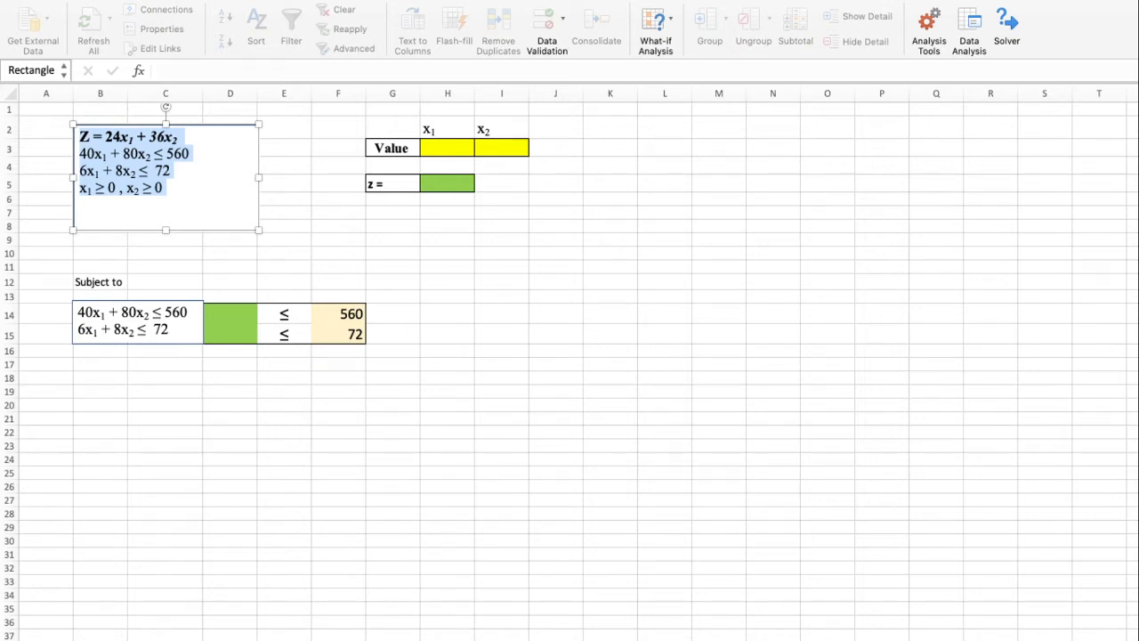
left_click(182, 190)
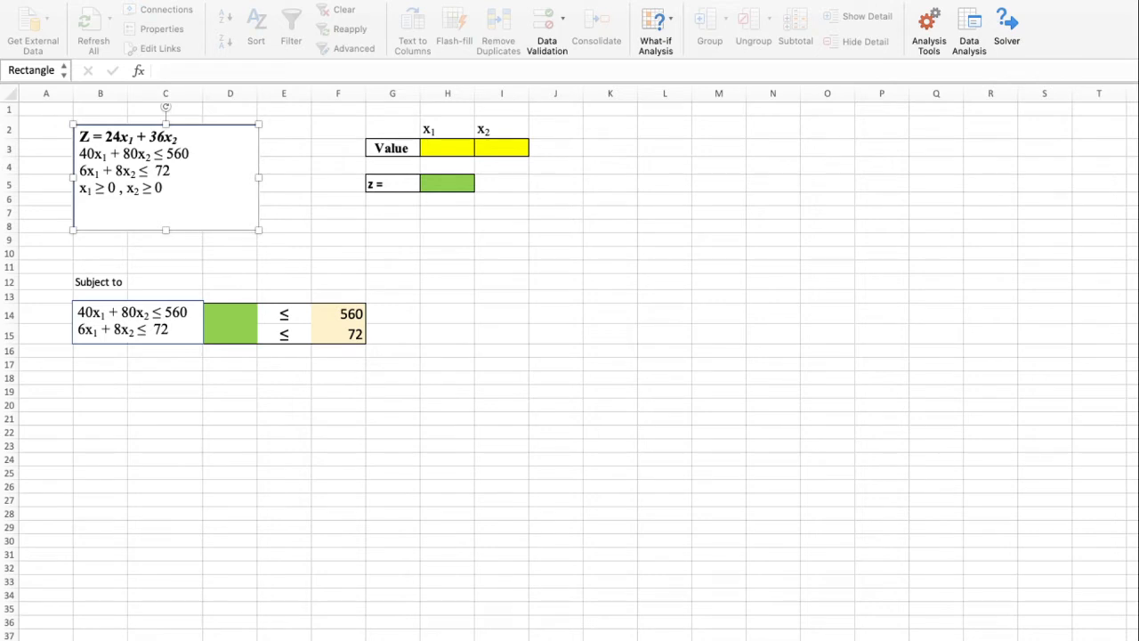
left_click(502, 282)
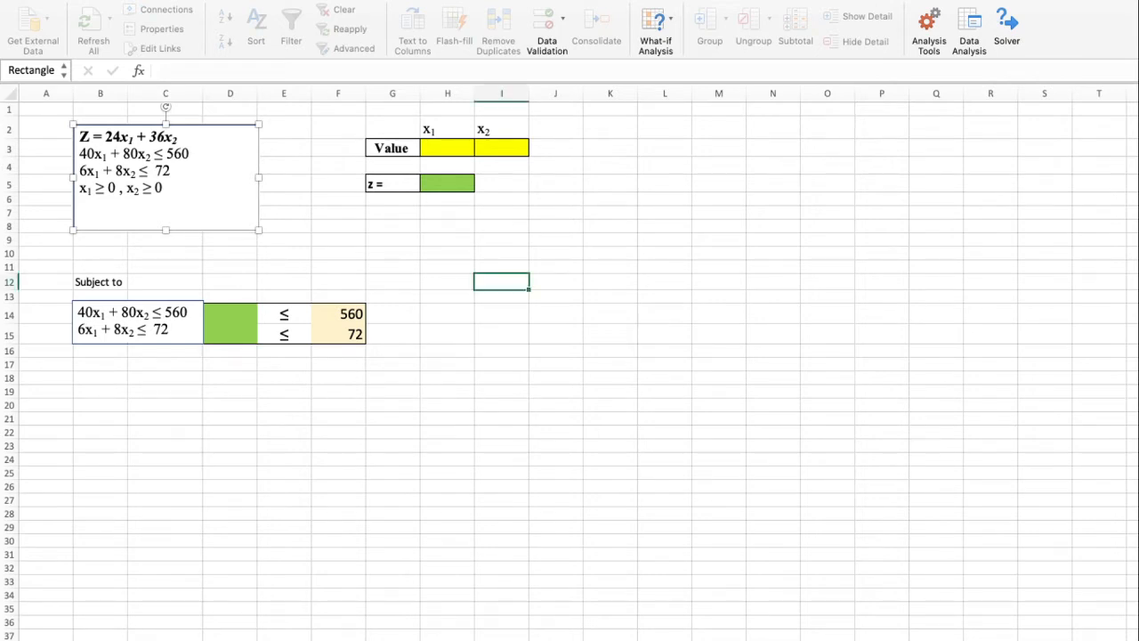
left_click(665, 315)
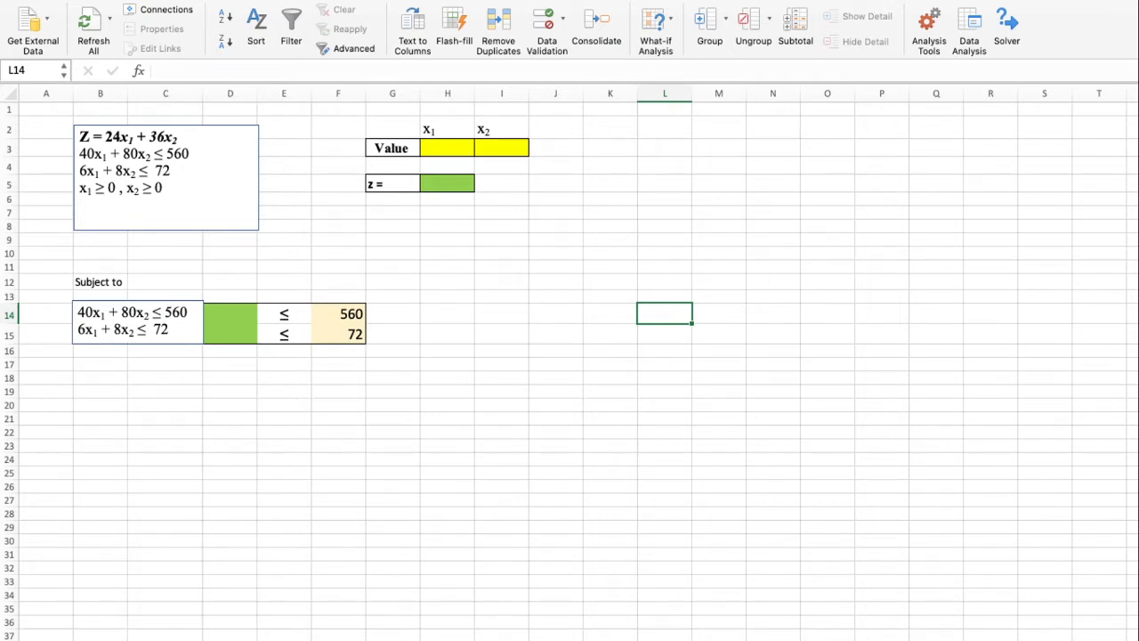
triple_click(157, 188)
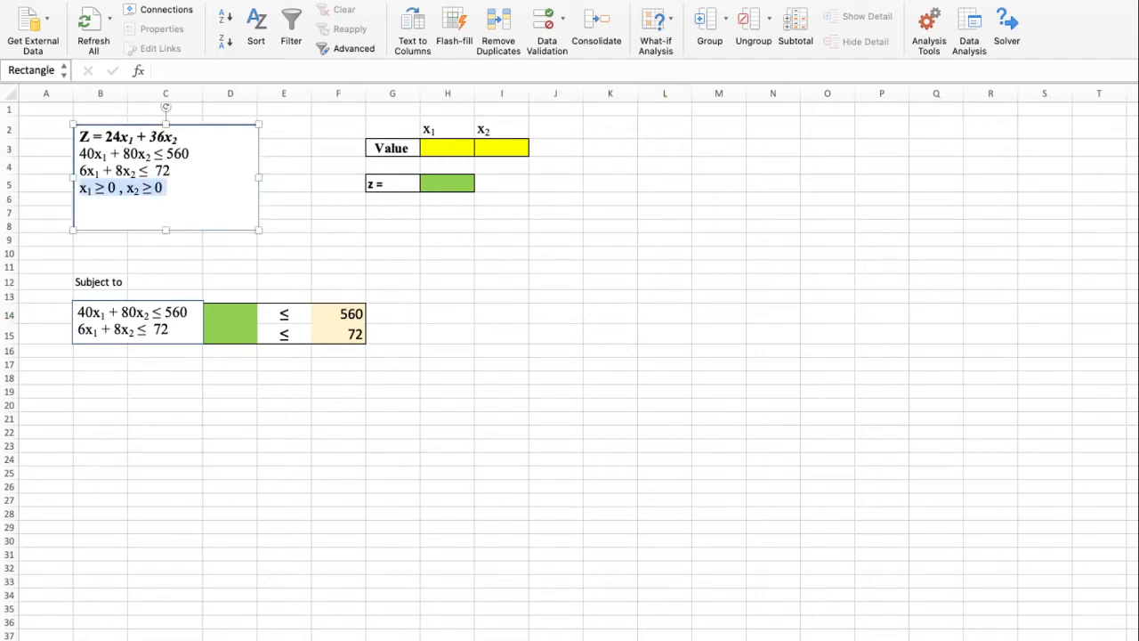
left_click(502, 297)
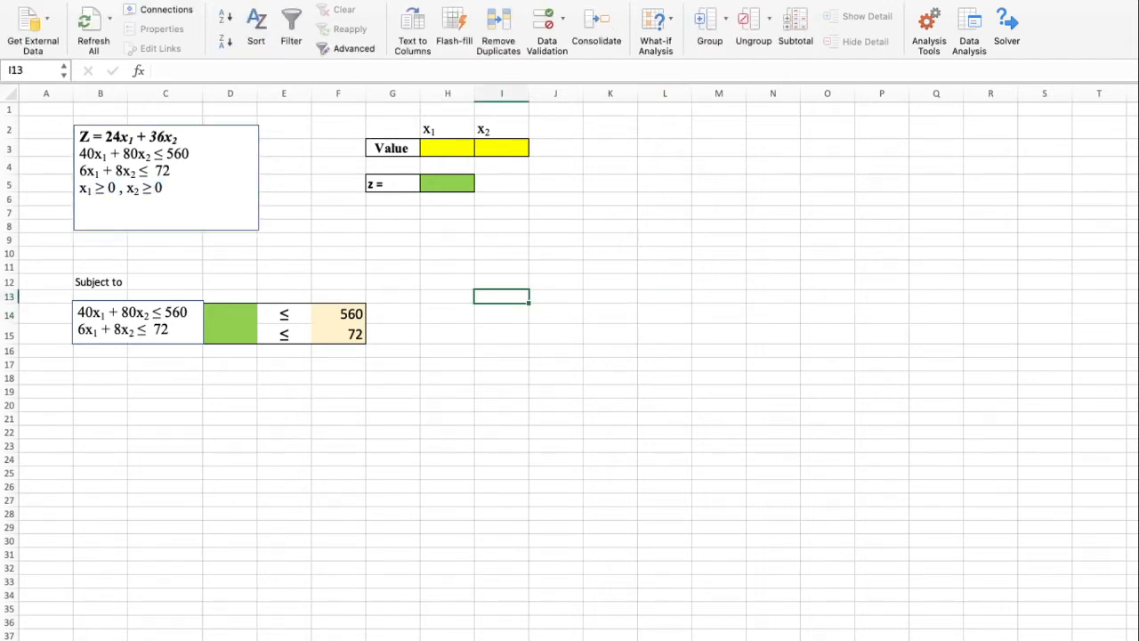
left_click(556, 297)
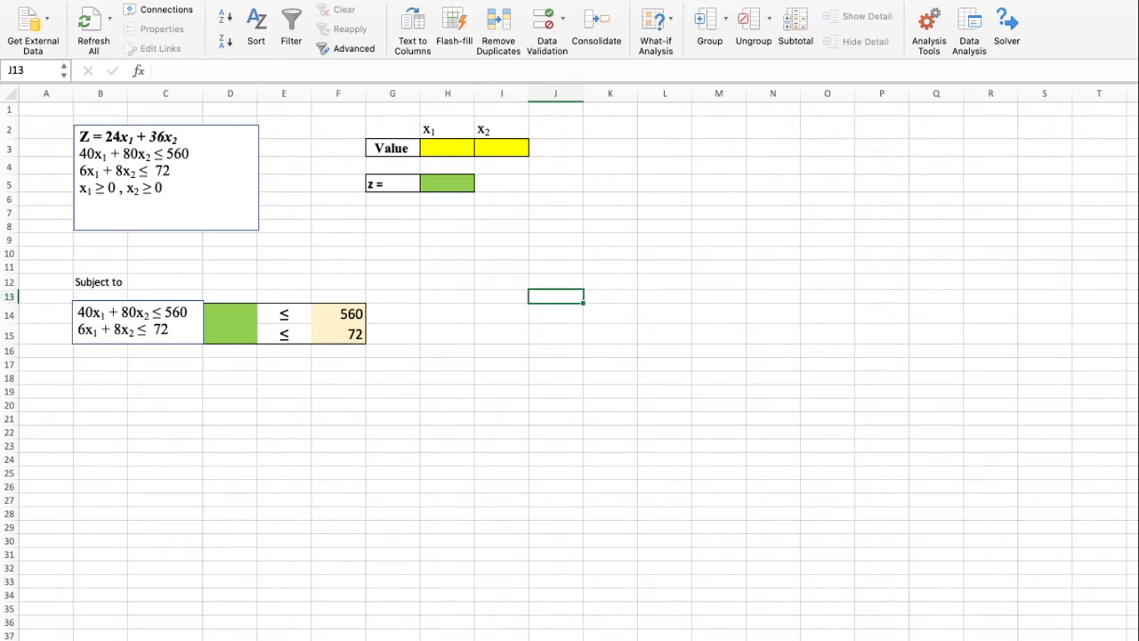
left_click(719, 314)
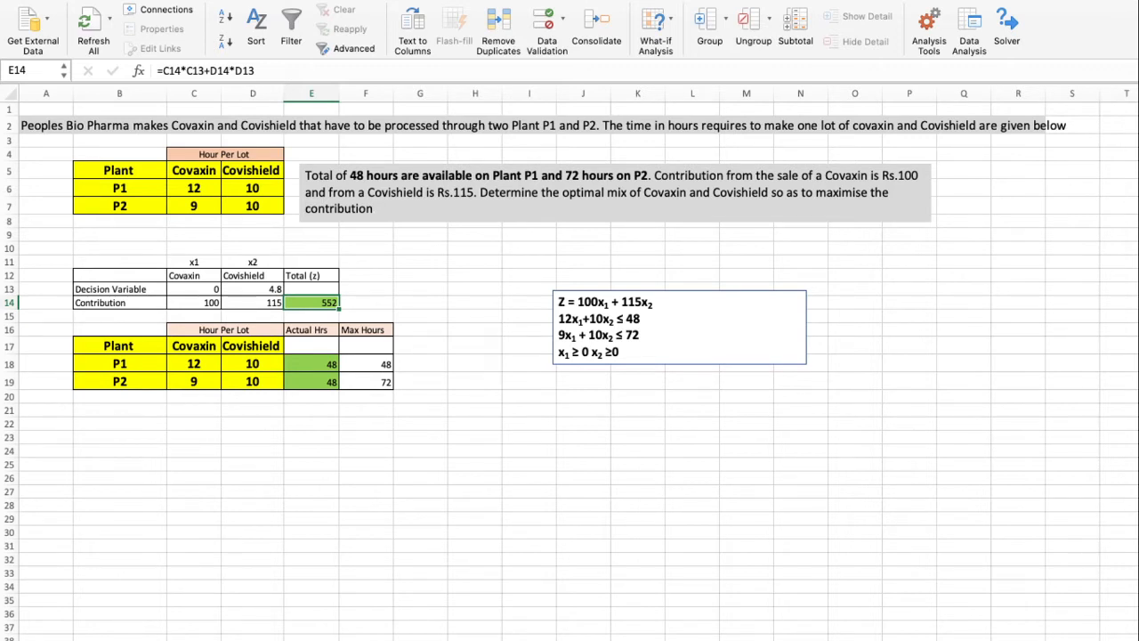
Step: Examine the linear programming formulation in the text box on the Covaxin and Covishield worksheet
left_click(679, 327)
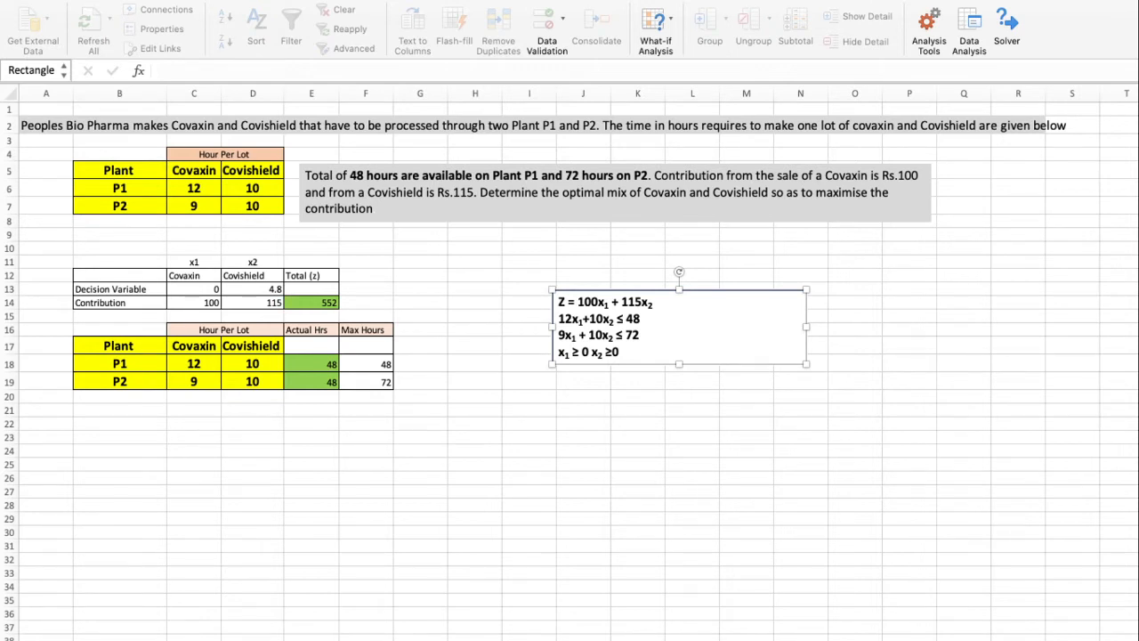
key("super+a")
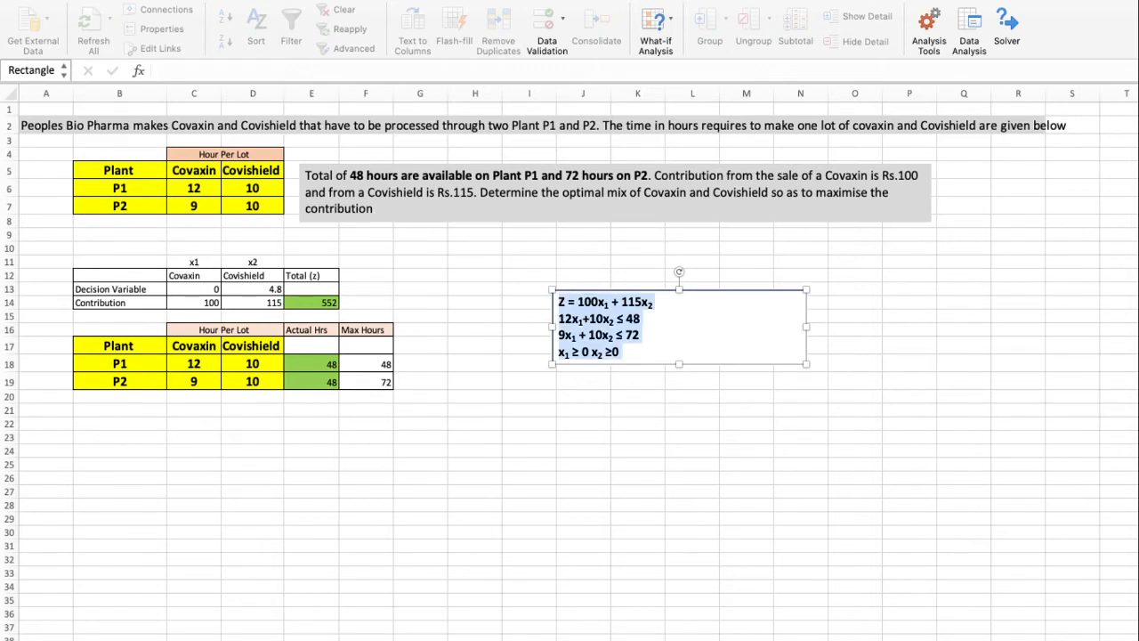
left_click(623, 352)
left_click(747, 424)
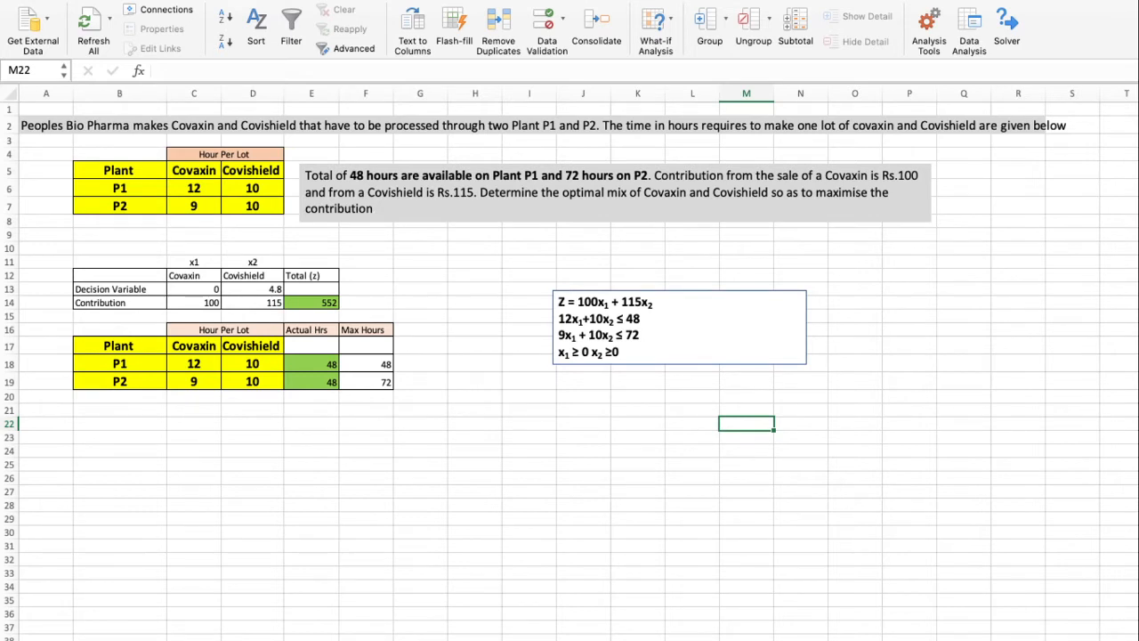
left_click(530, 452)
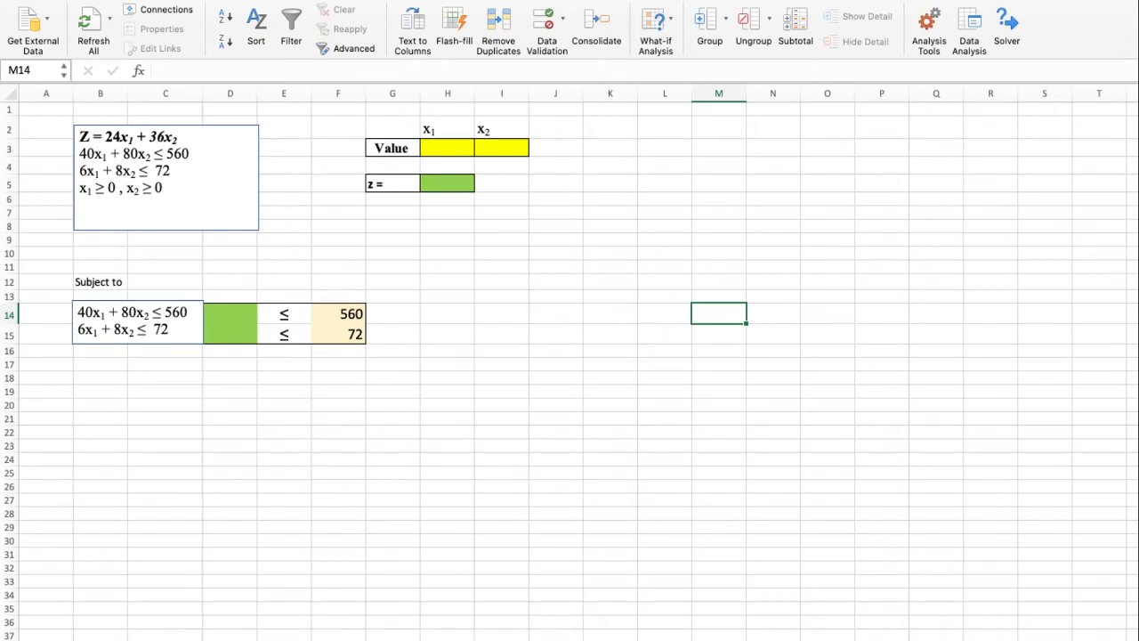
Step: Review the Z = 24x1 + 36x2 problem and the model cells reserved for x1, x2 and the objective value z
left_click(393, 433)
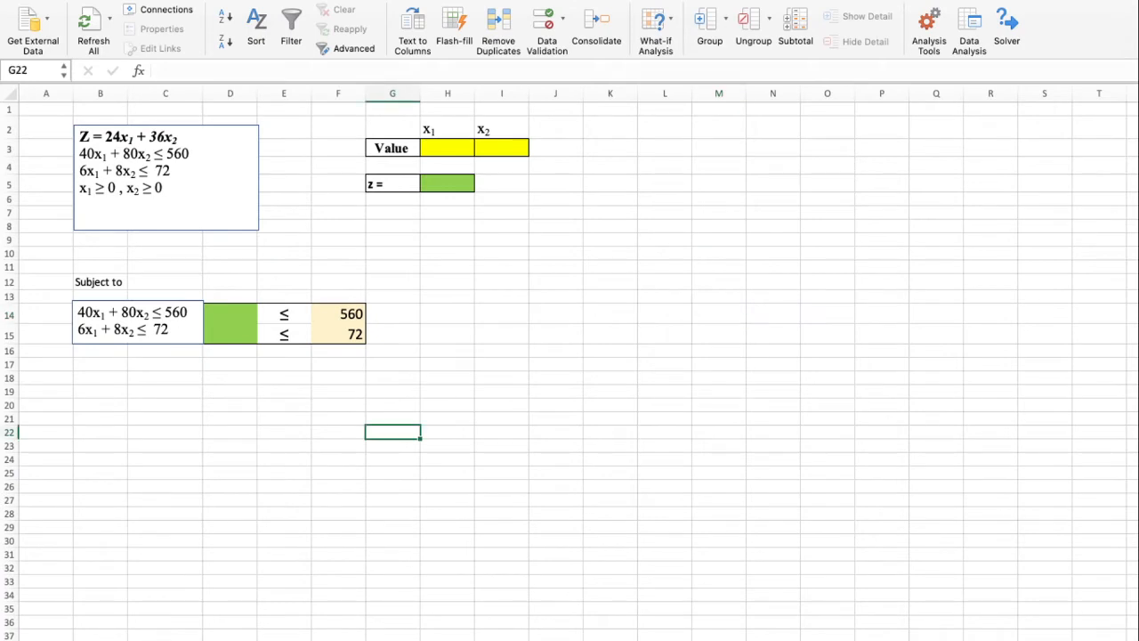
left_click(166, 170)
left_click_drag(79, 137, 164, 189)
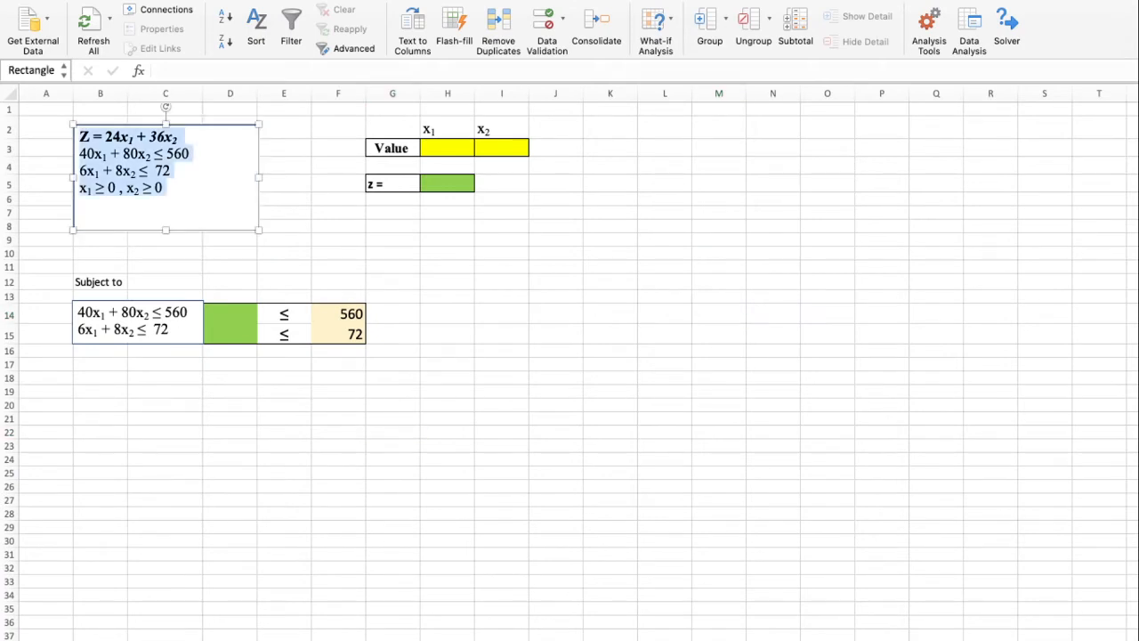
left_click(502, 253)
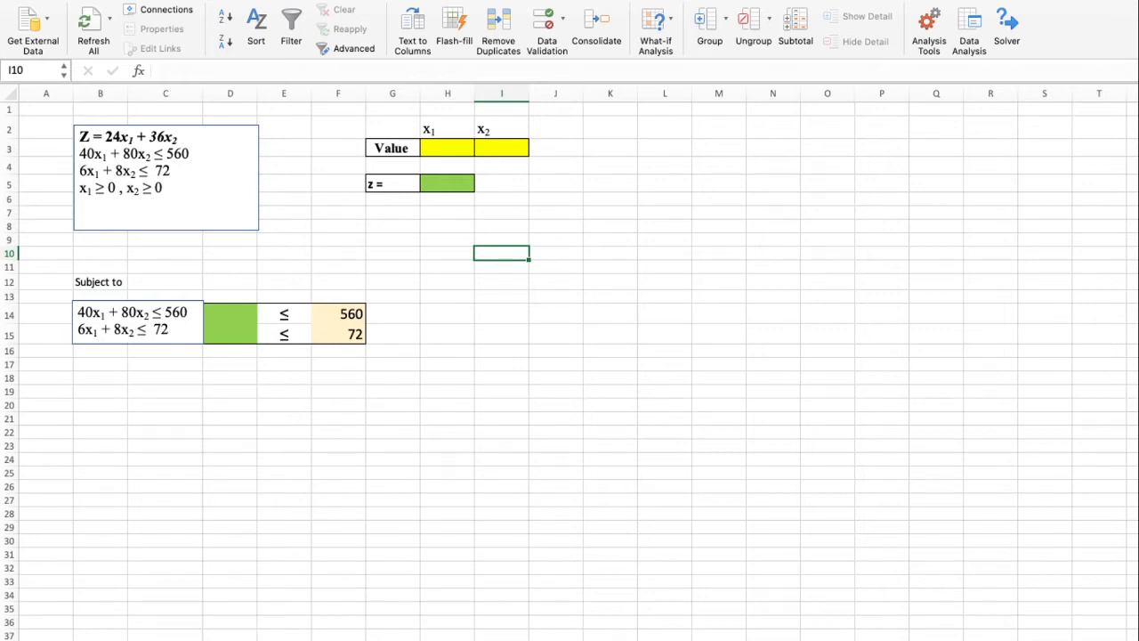
left_click(393, 314)
left_click(393, 149)
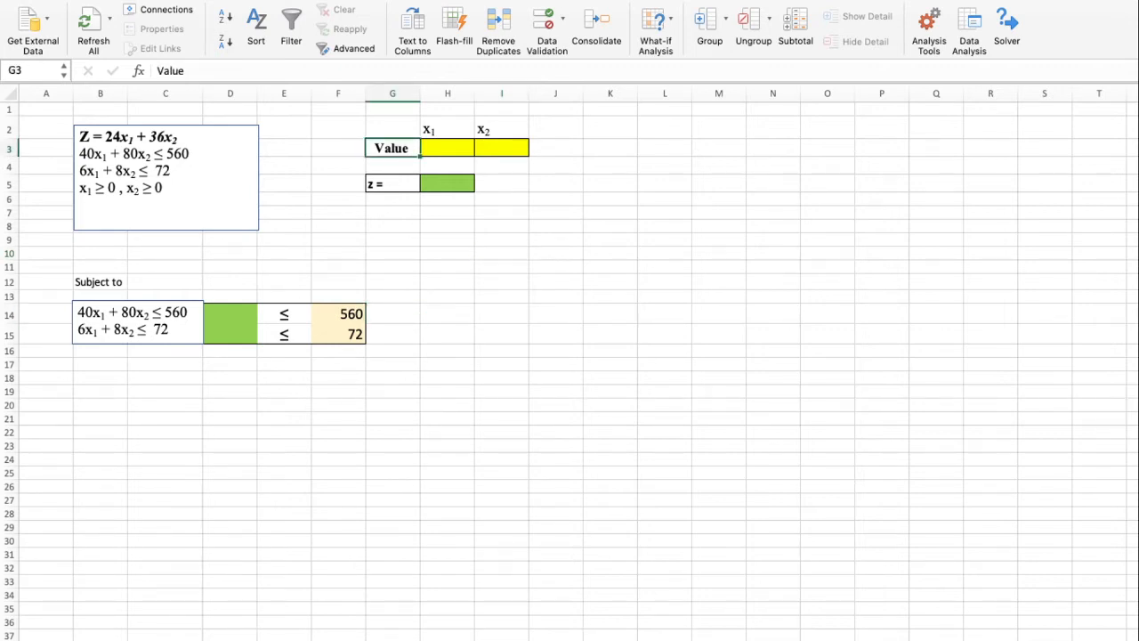
left_click(448, 128)
left_click(502, 128)
left_click(447, 148)
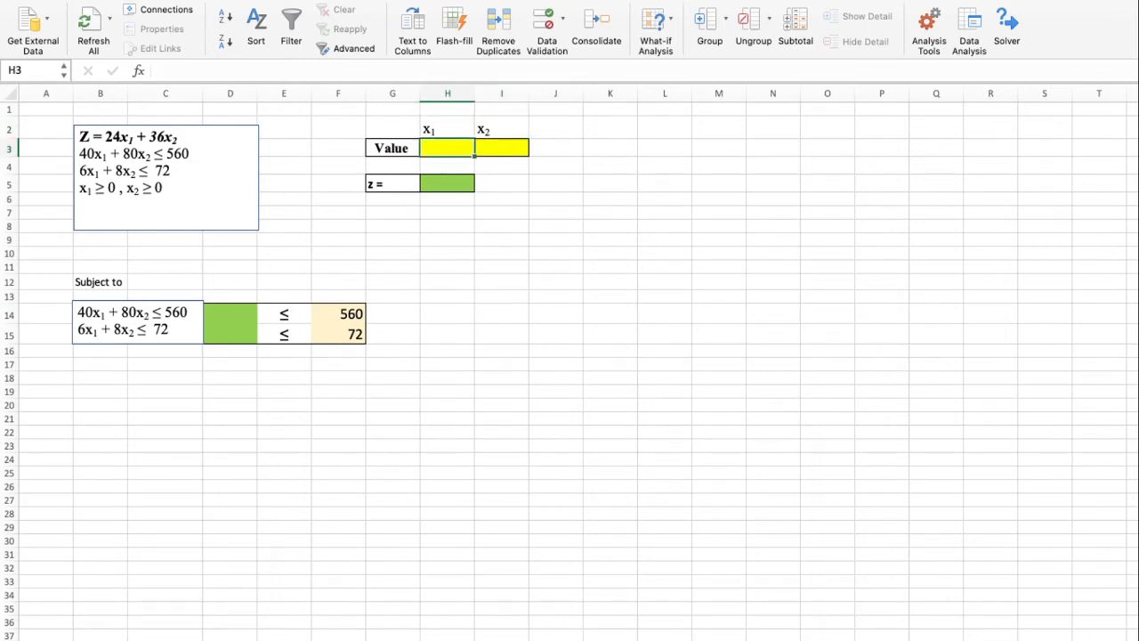
left_click(502, 149)
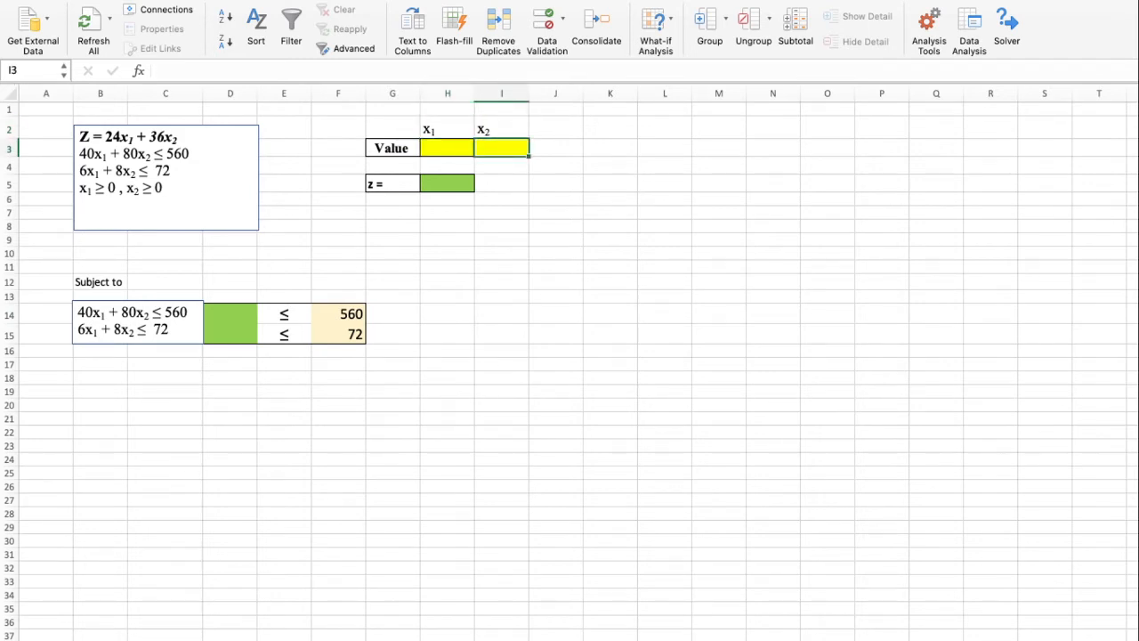
left_click(448, 148)
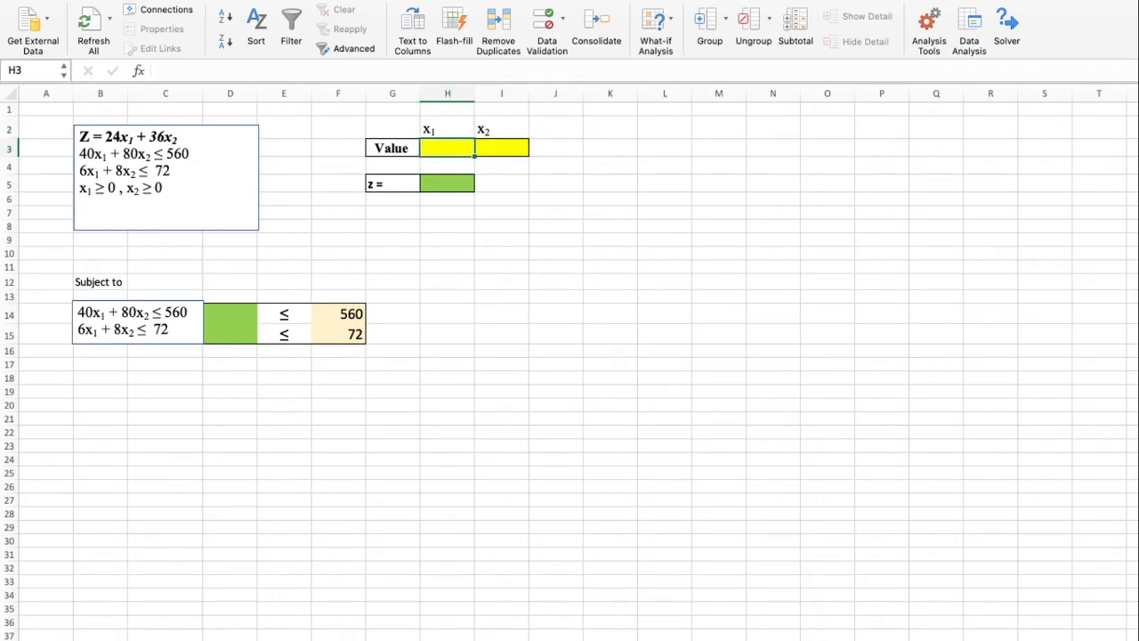
left_click(392, 184)
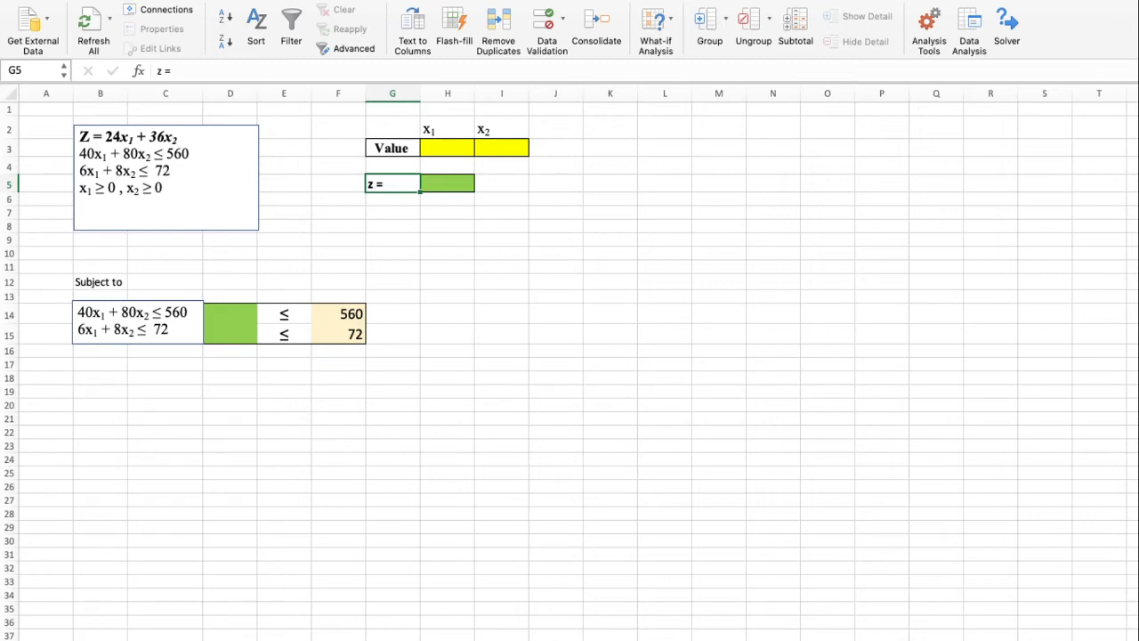
left_click(448, 183)
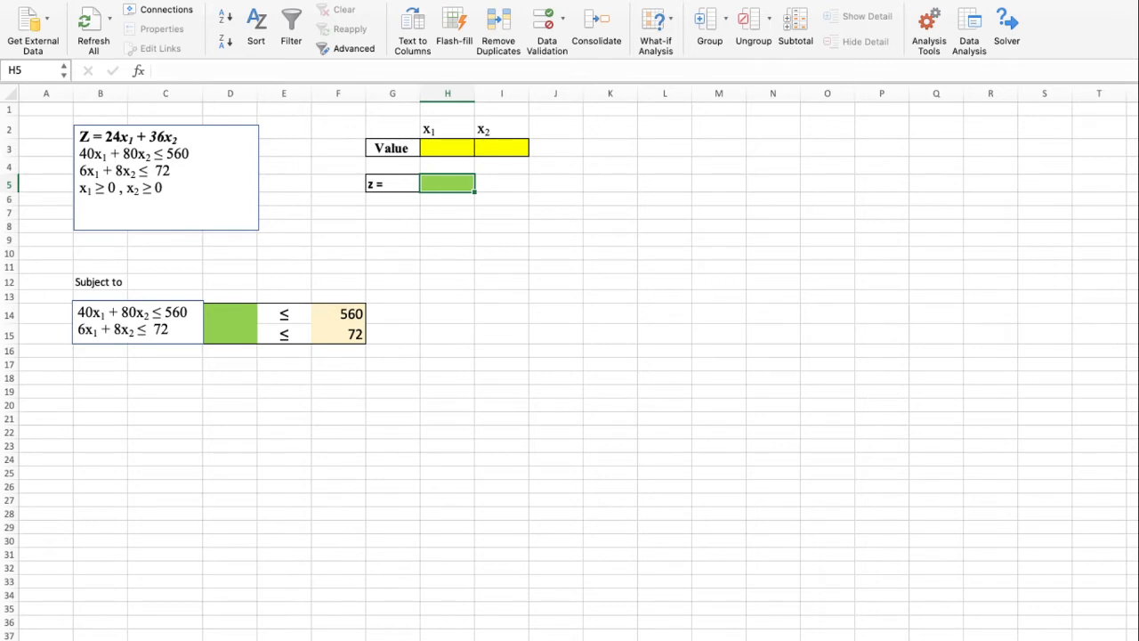
Step: Examine the two constraints, their left-hand-side cells D14 and D15, and the decision variable cells H3 and I3
left_click_drag(80, 154, 173, 171)
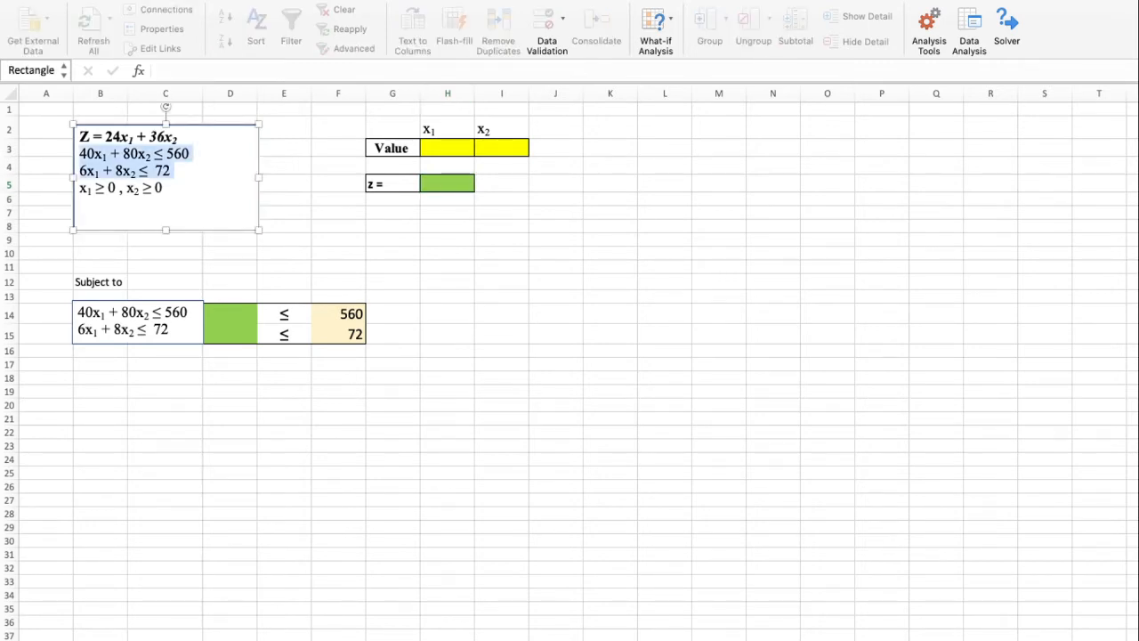
left_click(339, 487)
left_click(230, 314)
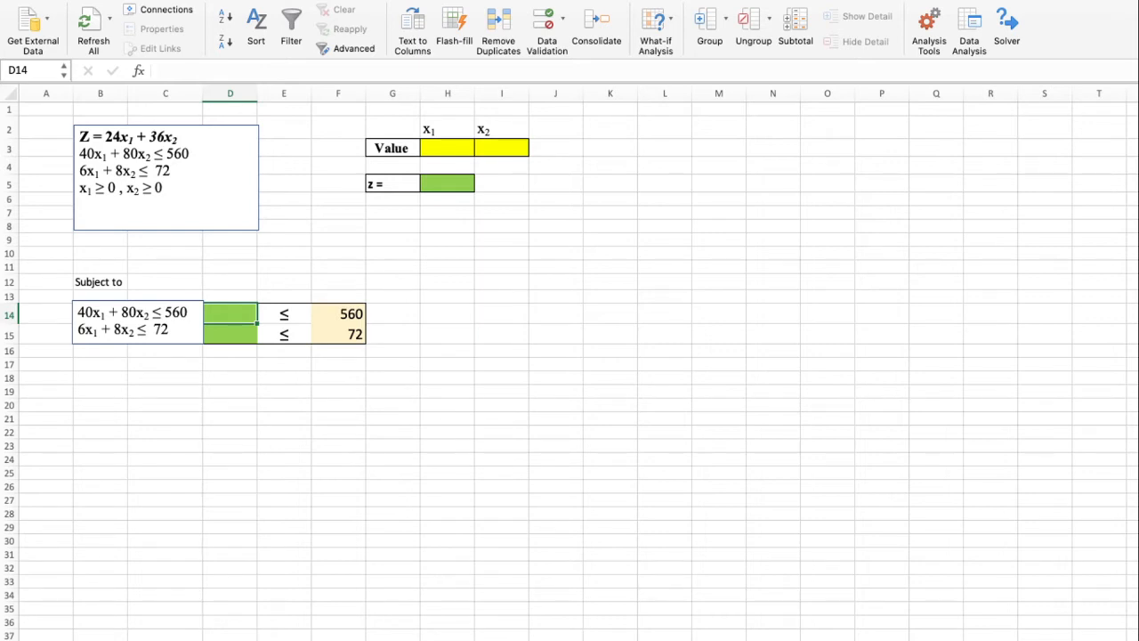
left_click(556, 378)
left_click(231, 335)
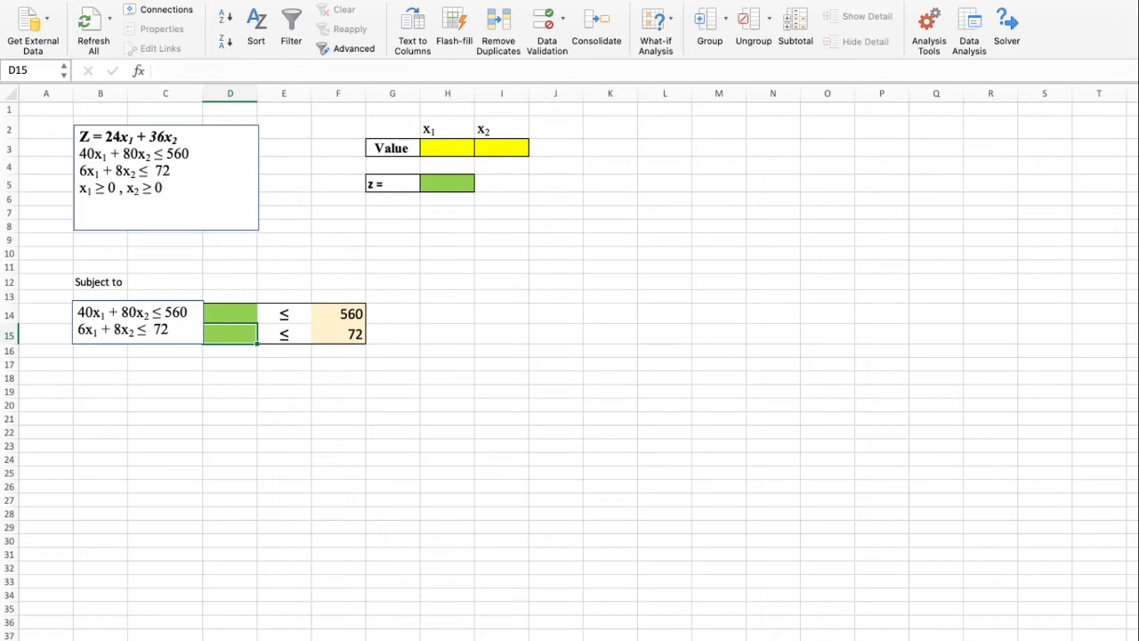
left_click(556, 392)
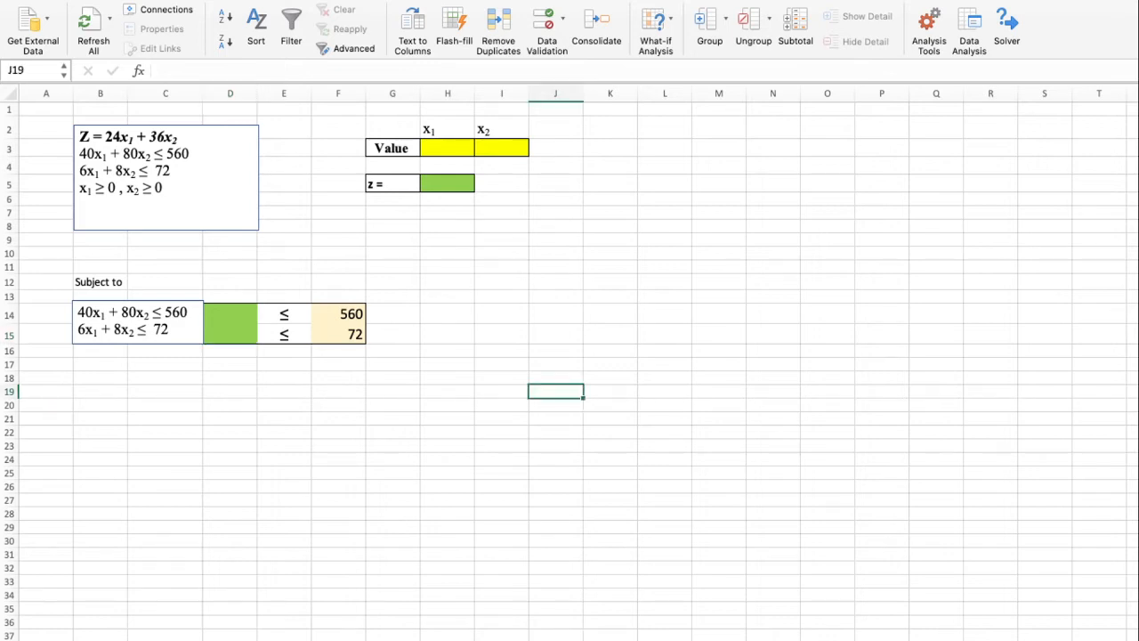
left_click(447, 148)
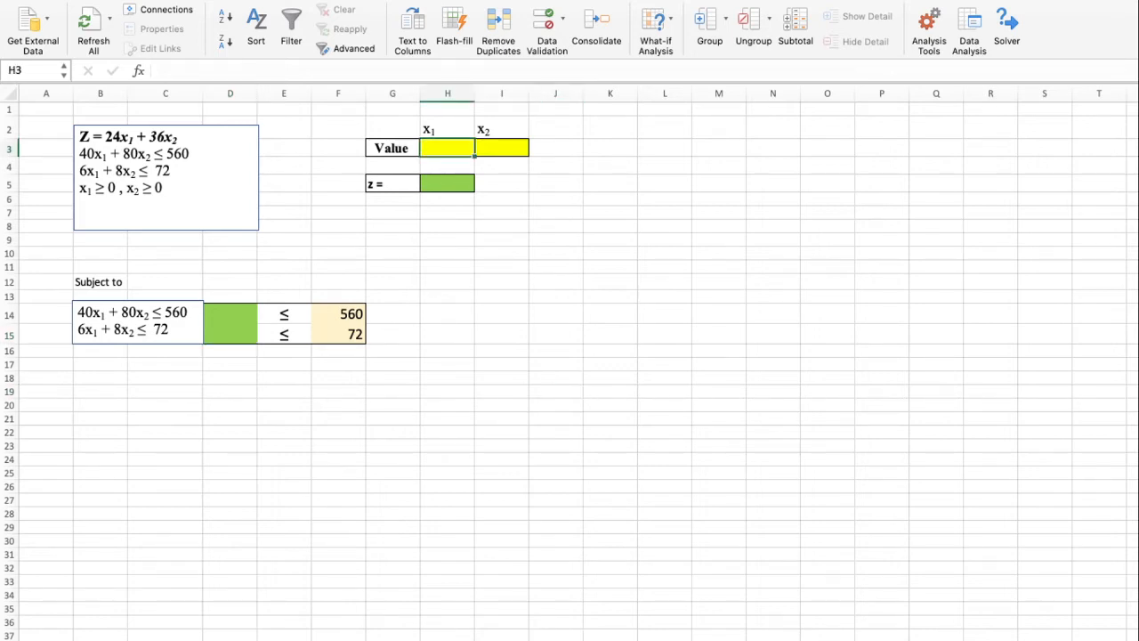
left_click(502, 147)
left_click(610, 282)
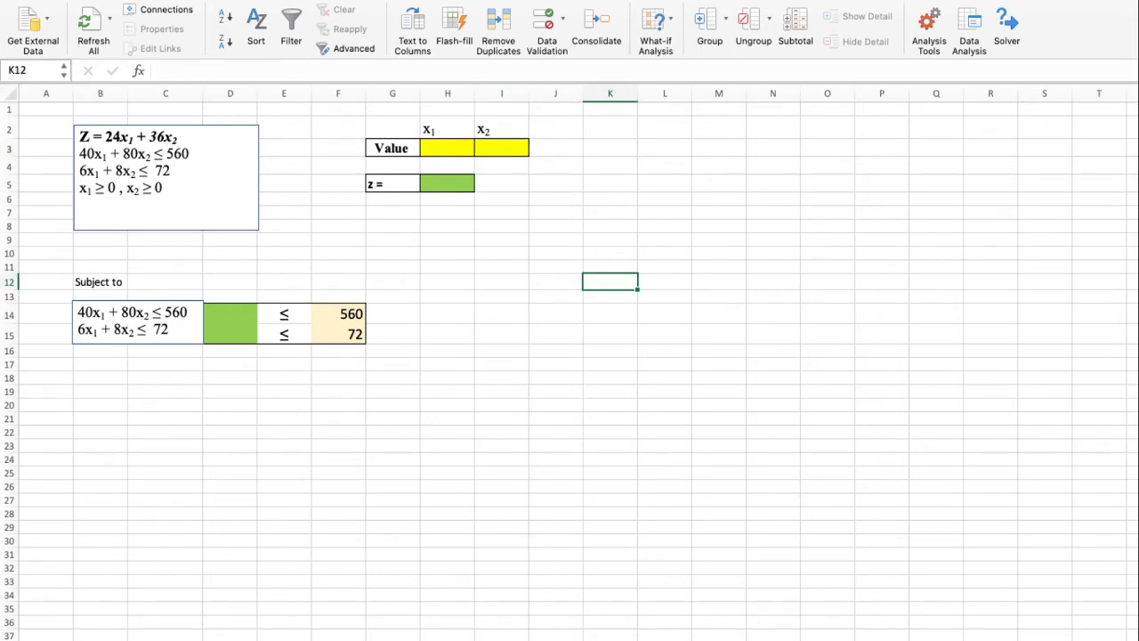
Step: Enter the objective function formula =24*H3+36*I3 in the z cell H5
left_click(447, 183)
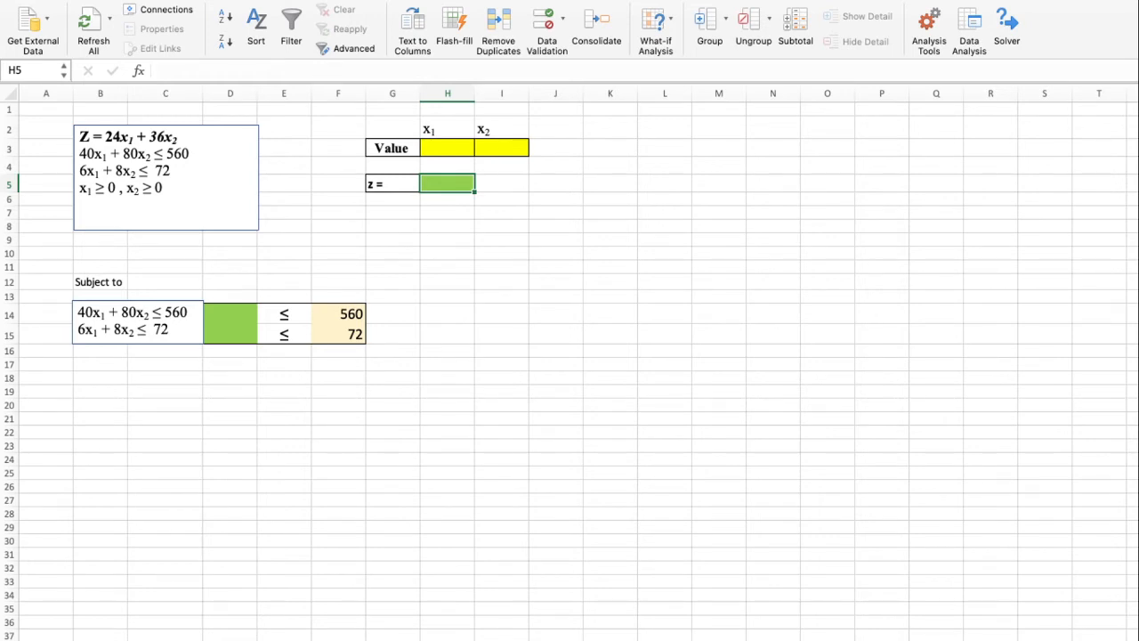
type("=")
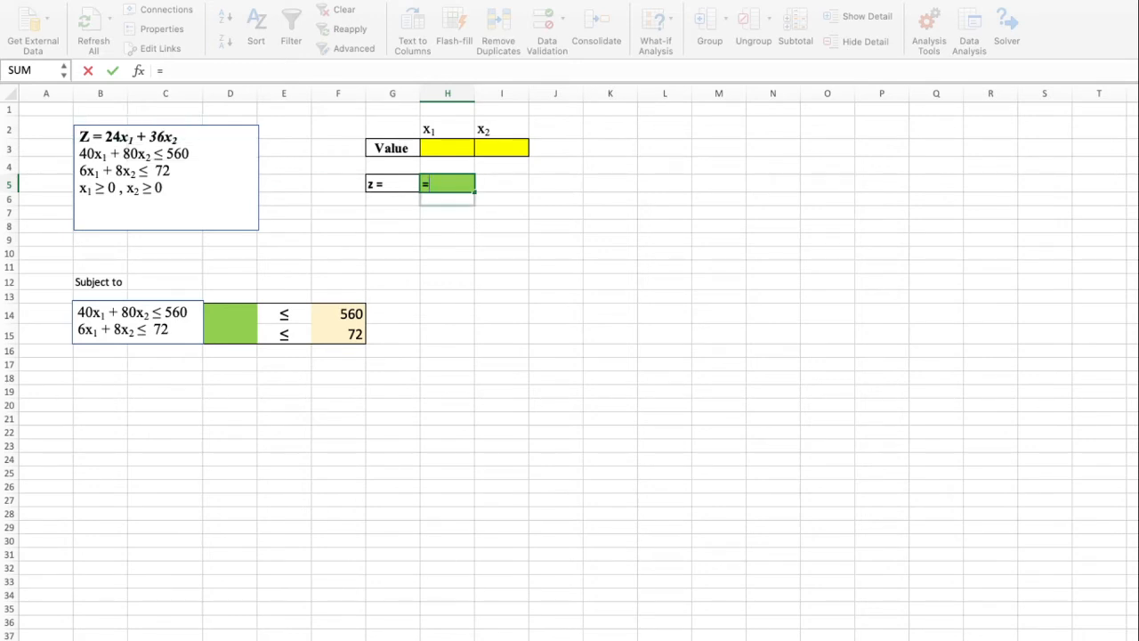
type("24*")
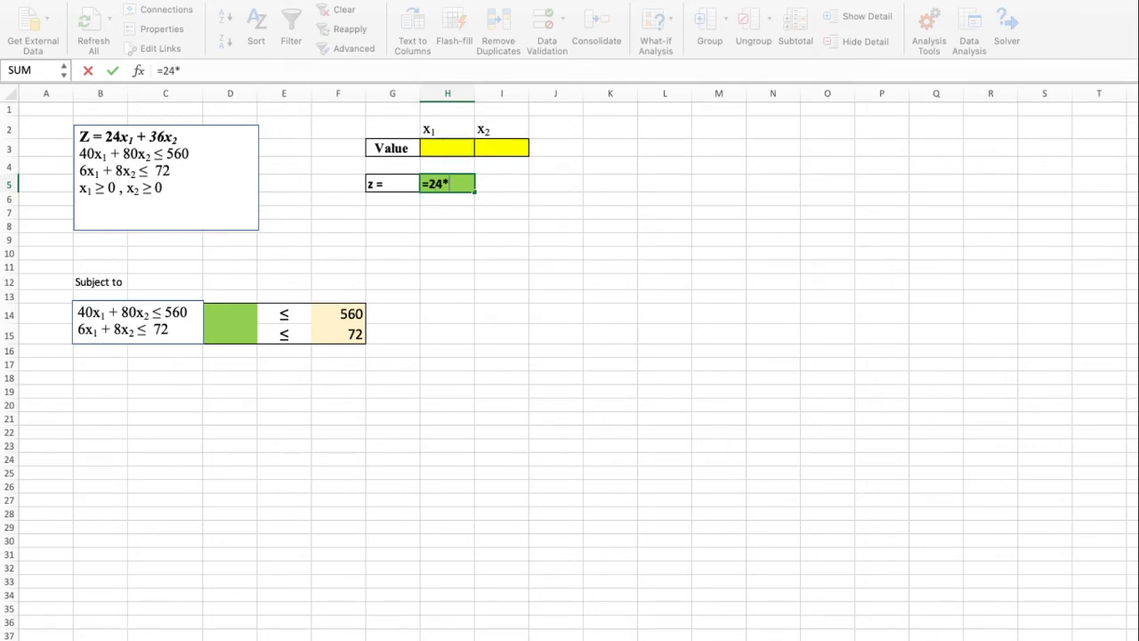
left_click(447, 148)
type("+")
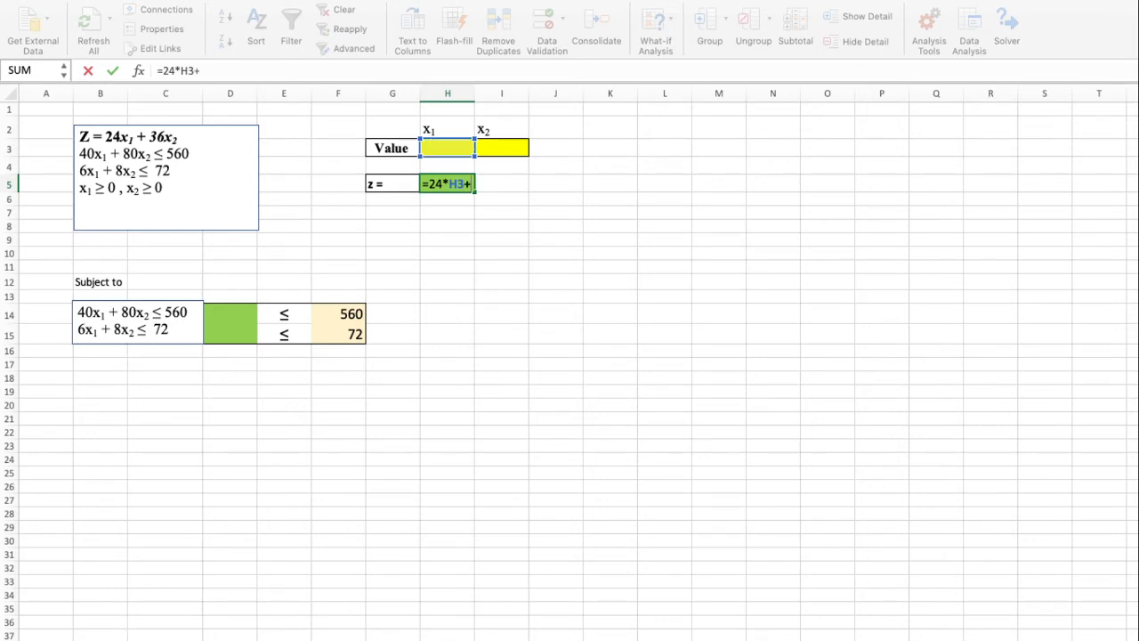
type("36")
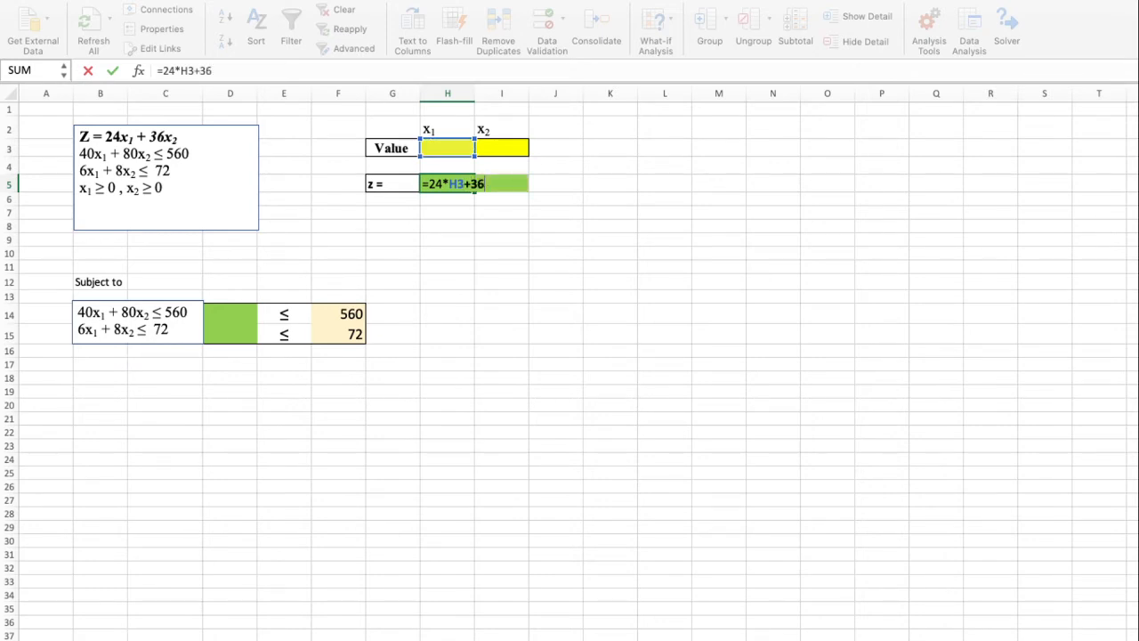
type("*")
left_click(501, 148)
key("Return")
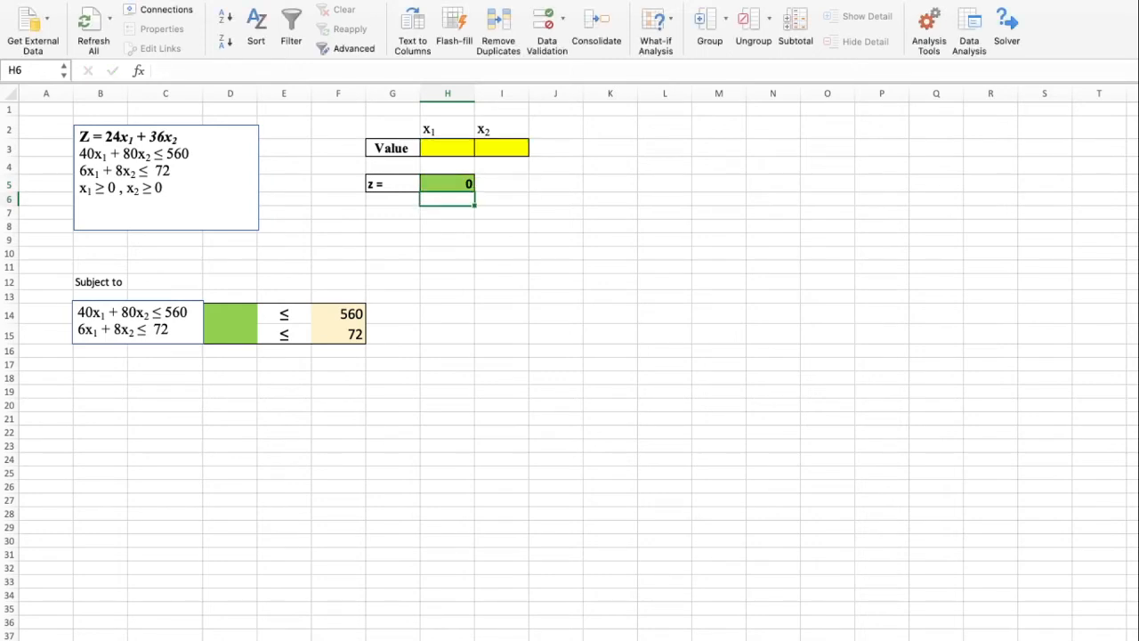
Step: Enter the first constraint's left-hand-side formula =40*H3+80*I3 in cell D14
left_click(231, 314)
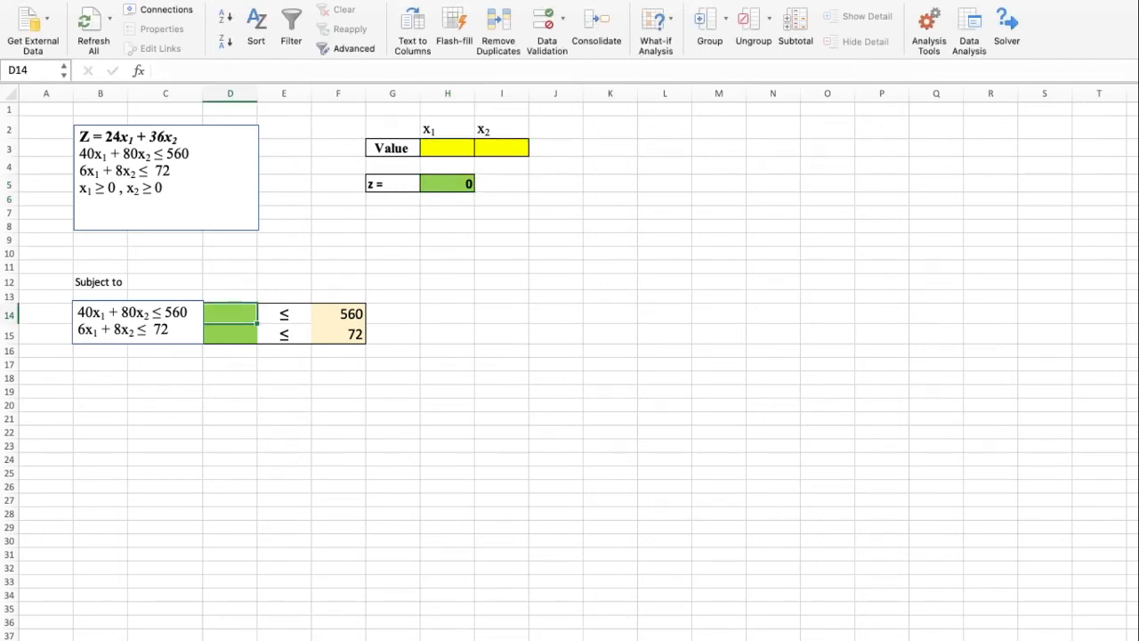
type("=")
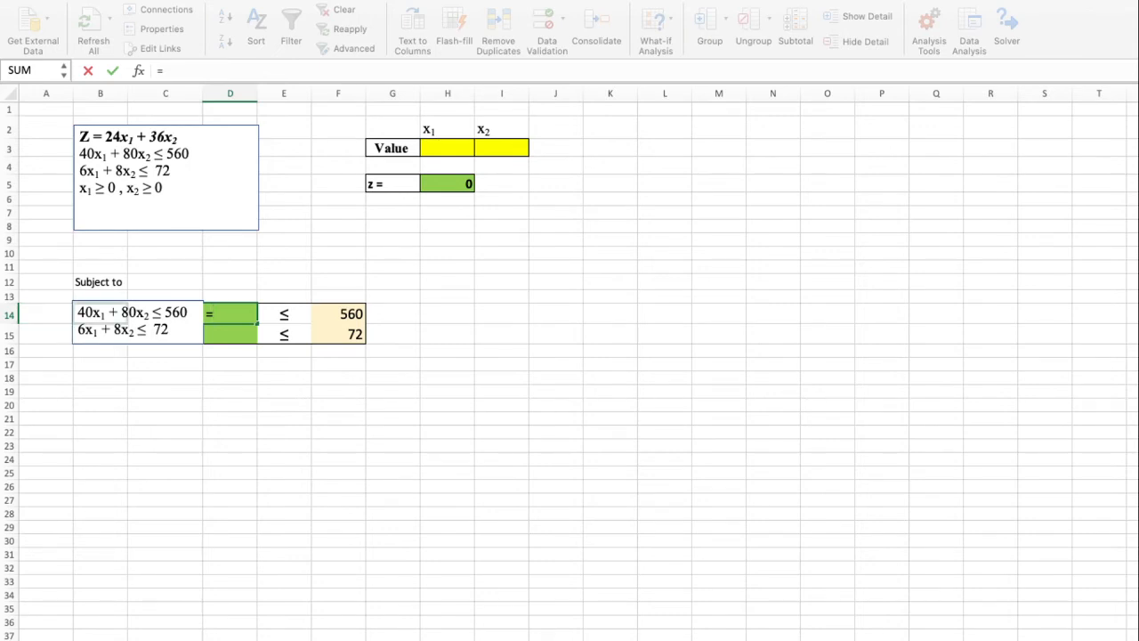
type("40*")
left_click(447, 148)
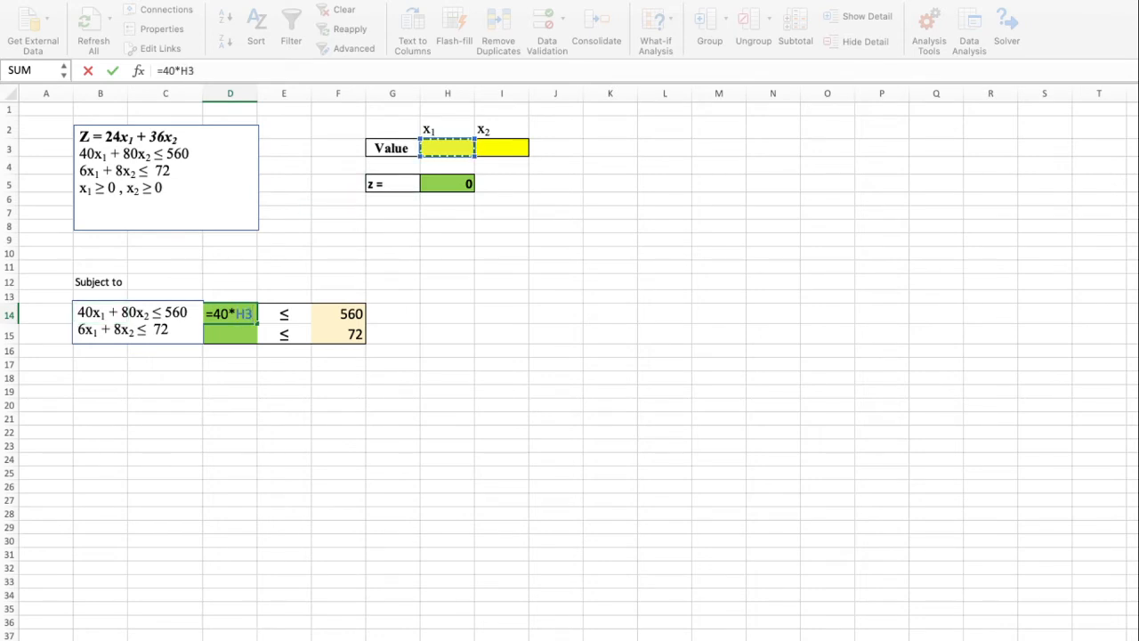
type("+")
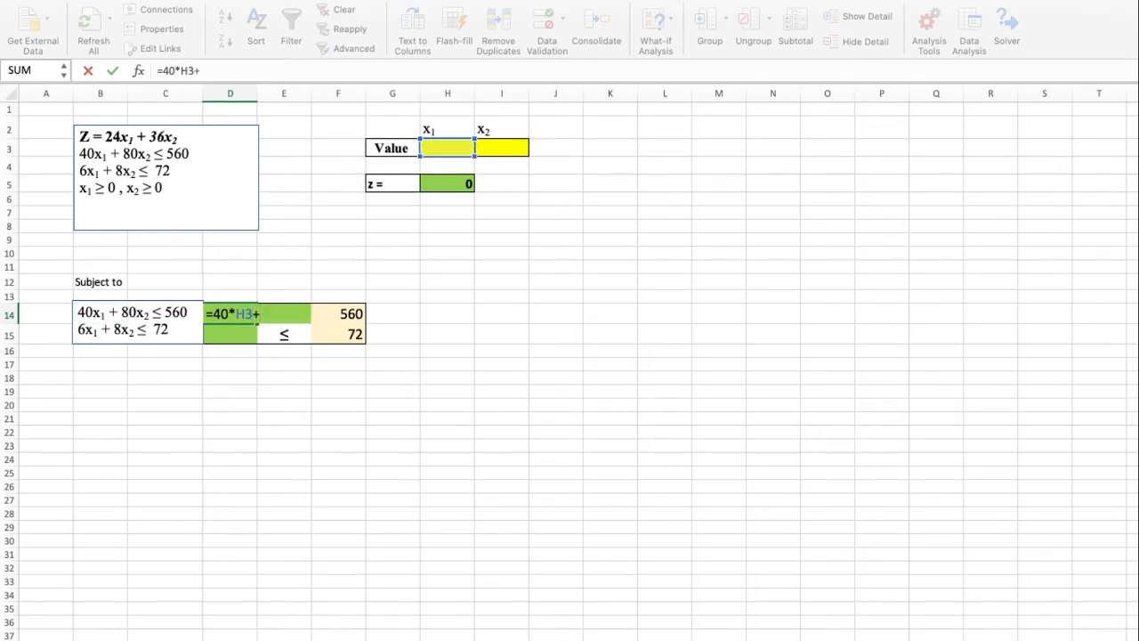
type("80*")
left_click(502, 148)
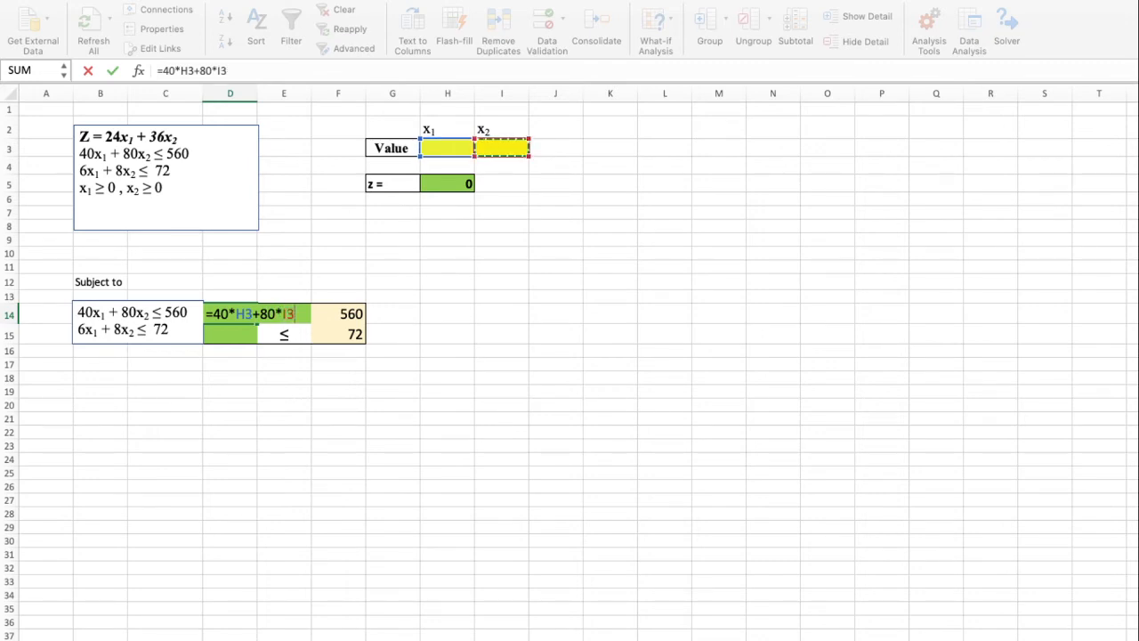
key("Return")
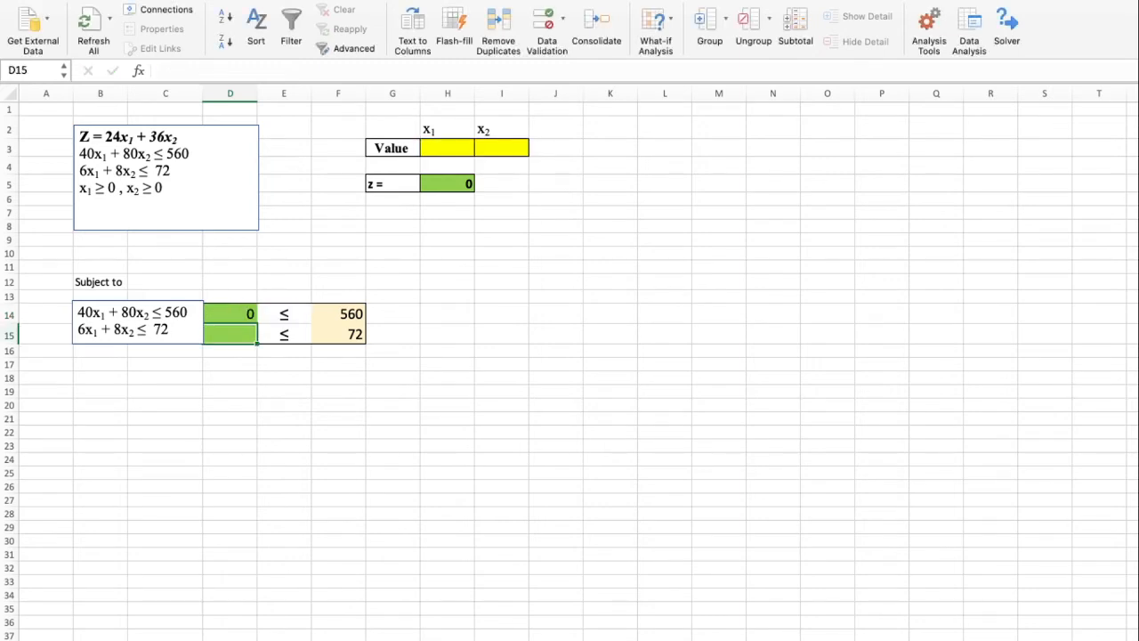
Step: Enter the second constraint's left-hand-side formula =6*H3+8*I3 in cell D15
type("=")
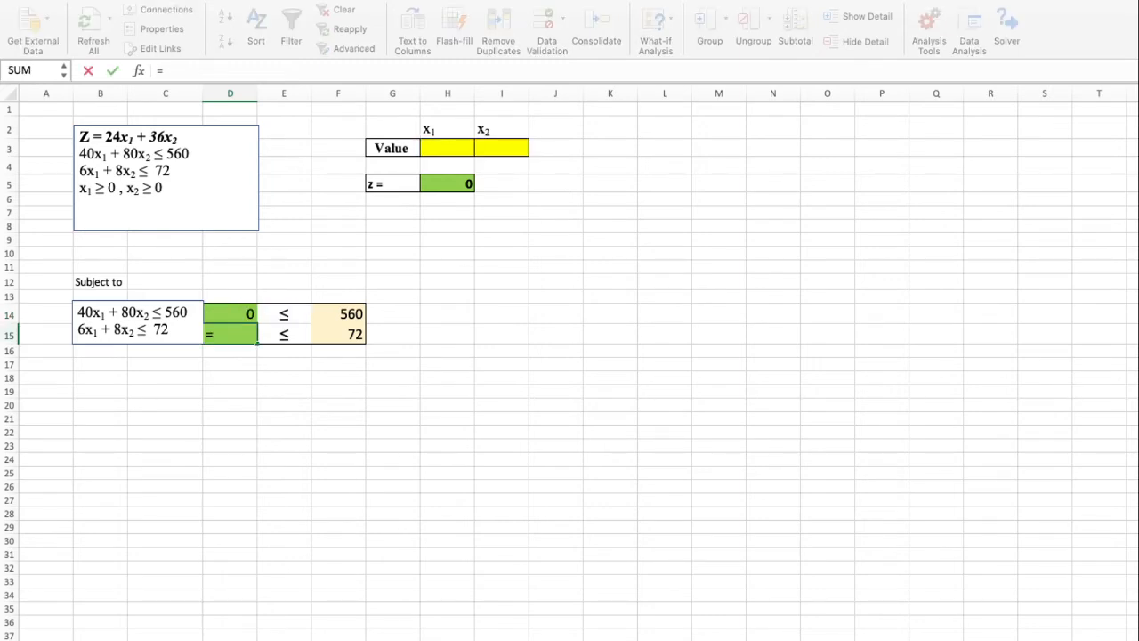
type("6*")
left_click(446, 148)
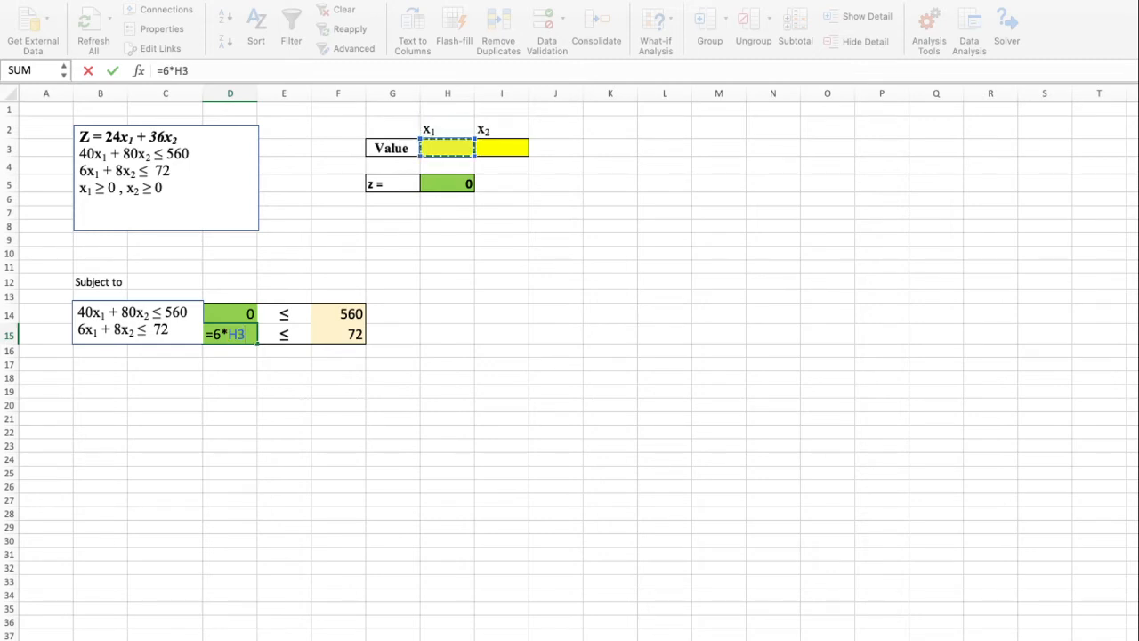
type("+8")
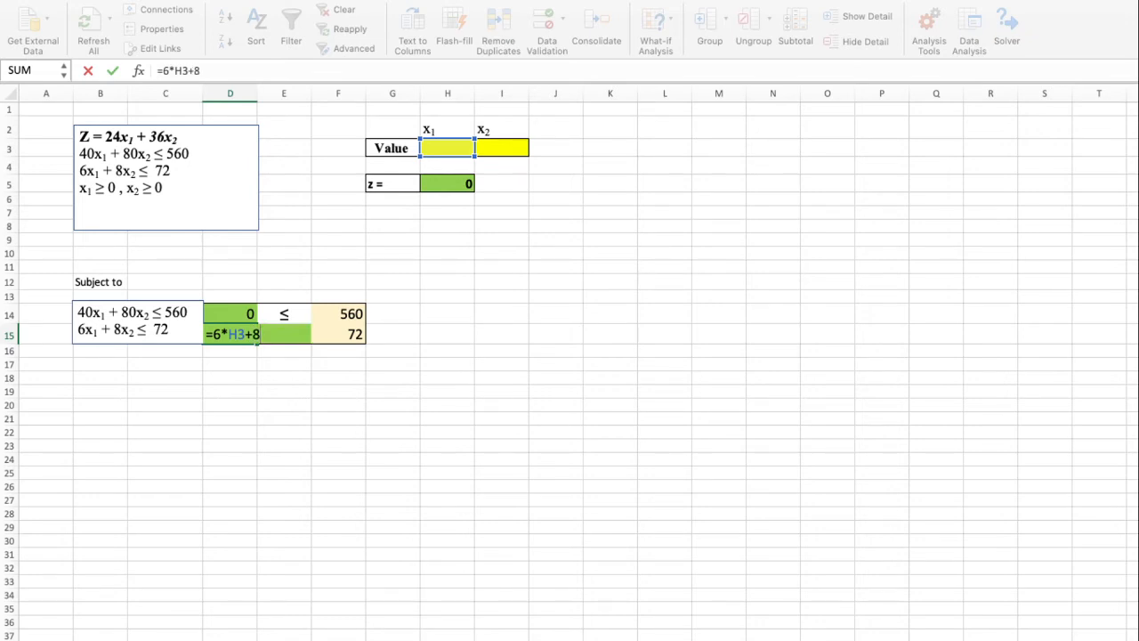
type("*")
left_click(502, 149)
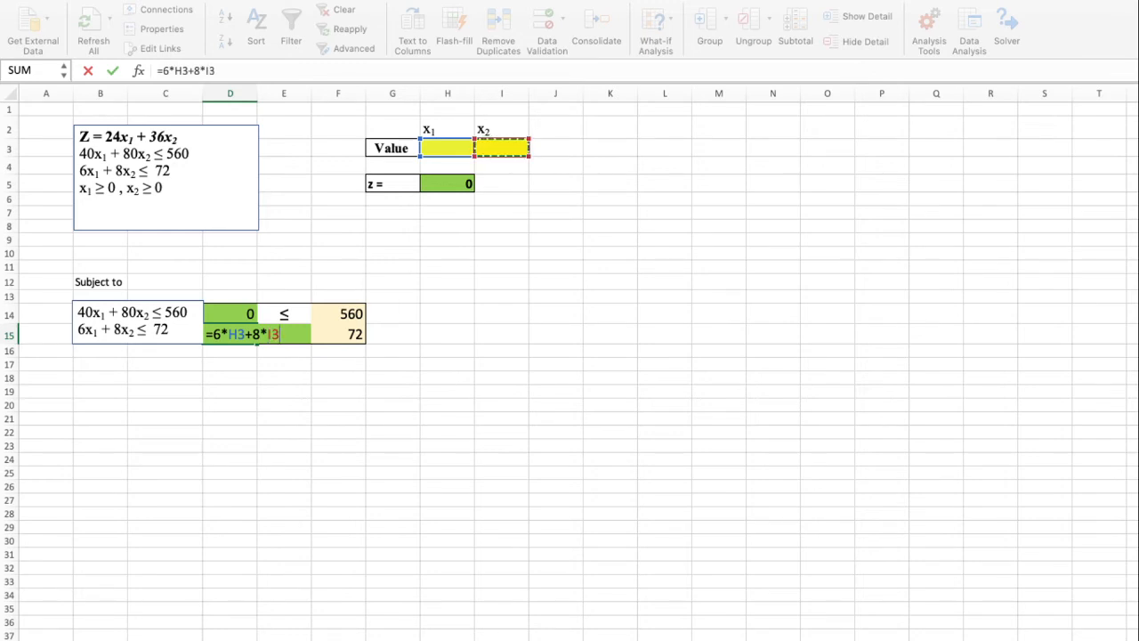
key("Return")
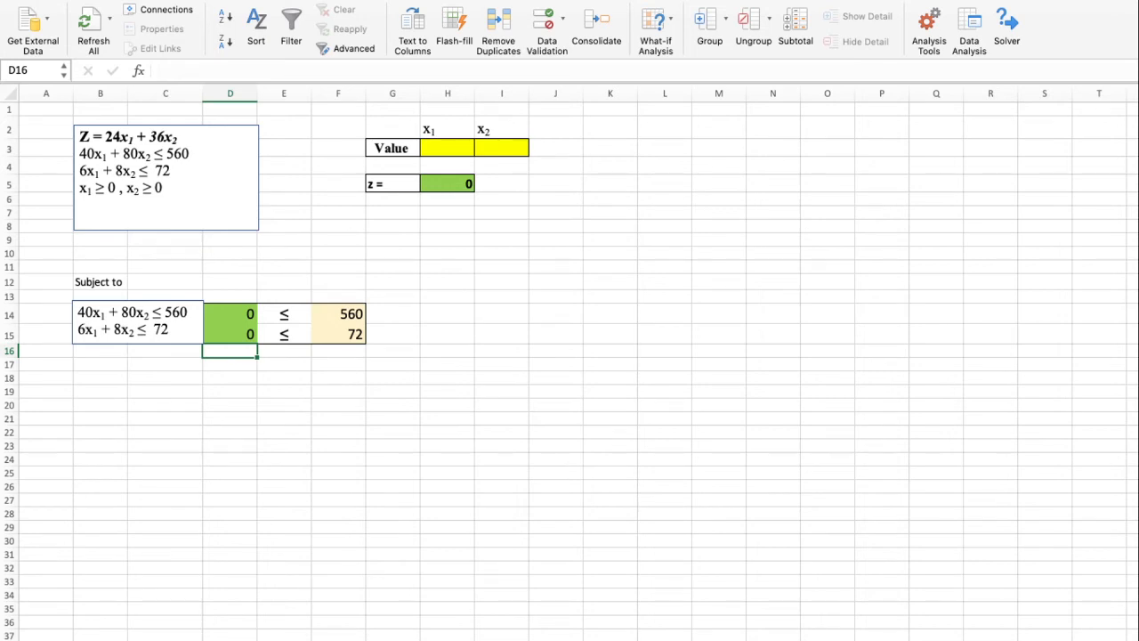
Step: Check the objective and constraint formulas, and start Solver with H5 as the objective and H3:I3 as the variable cells
left_click(502, 365)
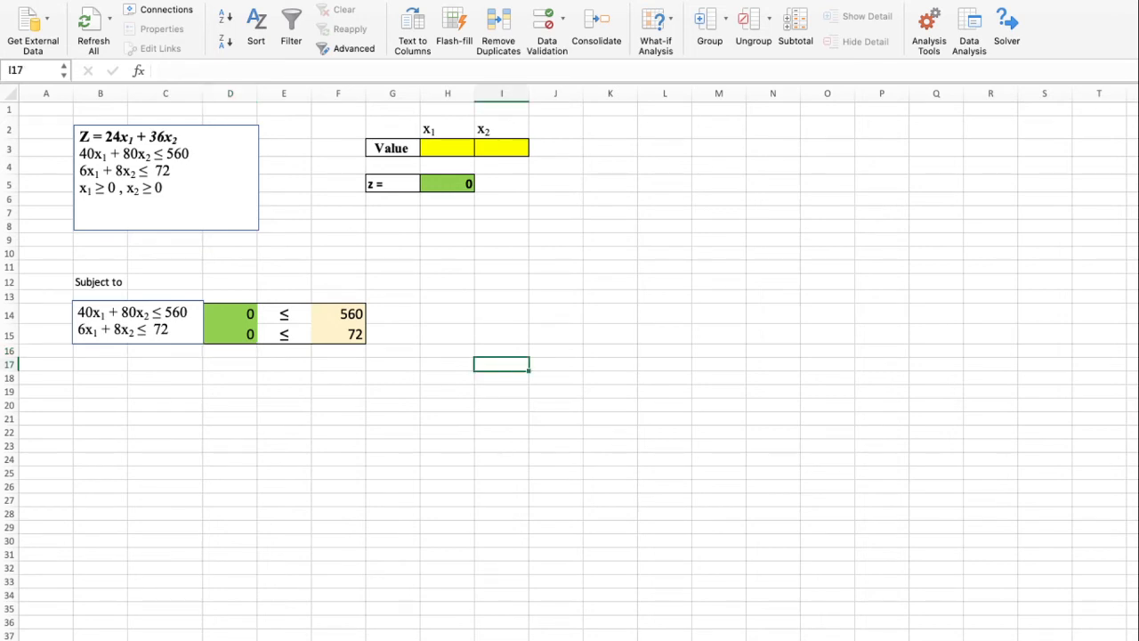
left_click(610, 334)
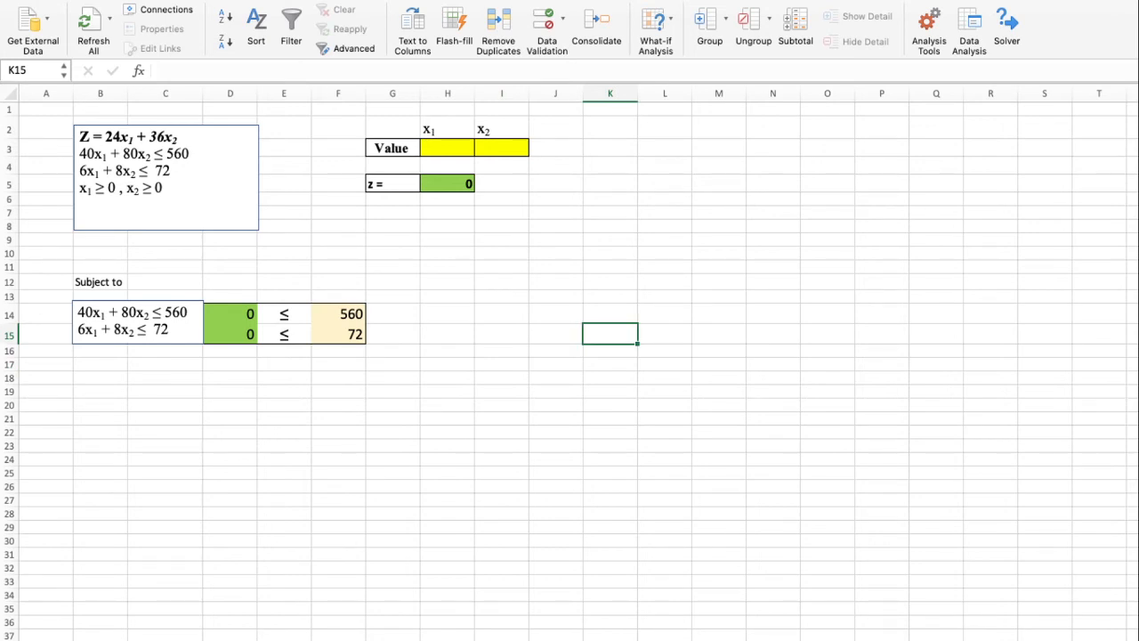
left_click(448, 183)
left_click(230, 314)
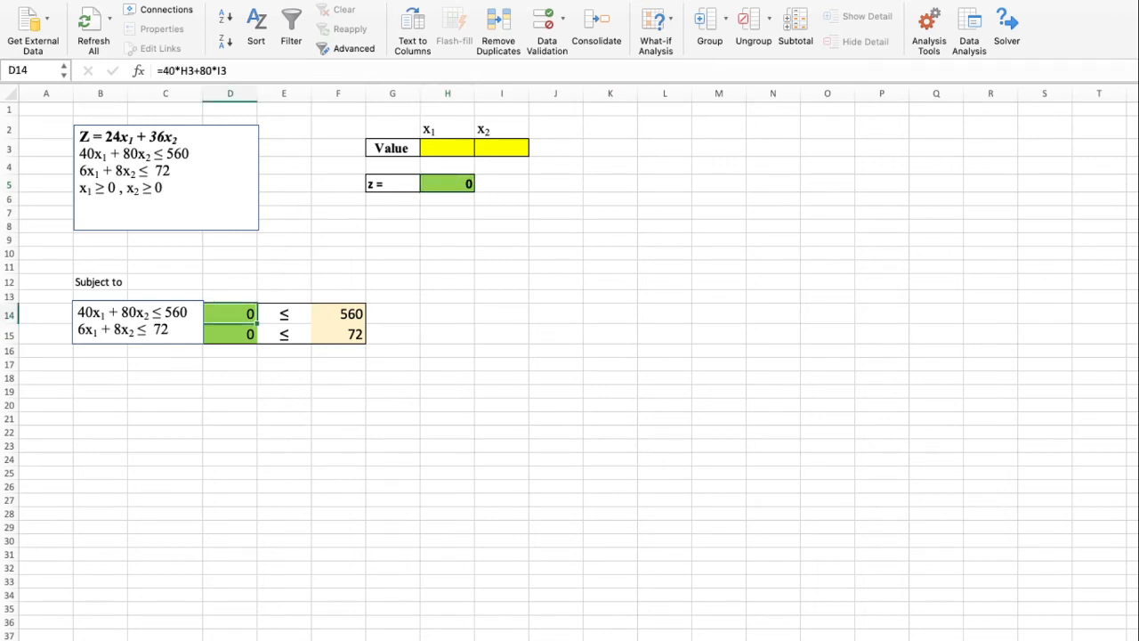
left_click(230, 335)
left_click(448, 183)
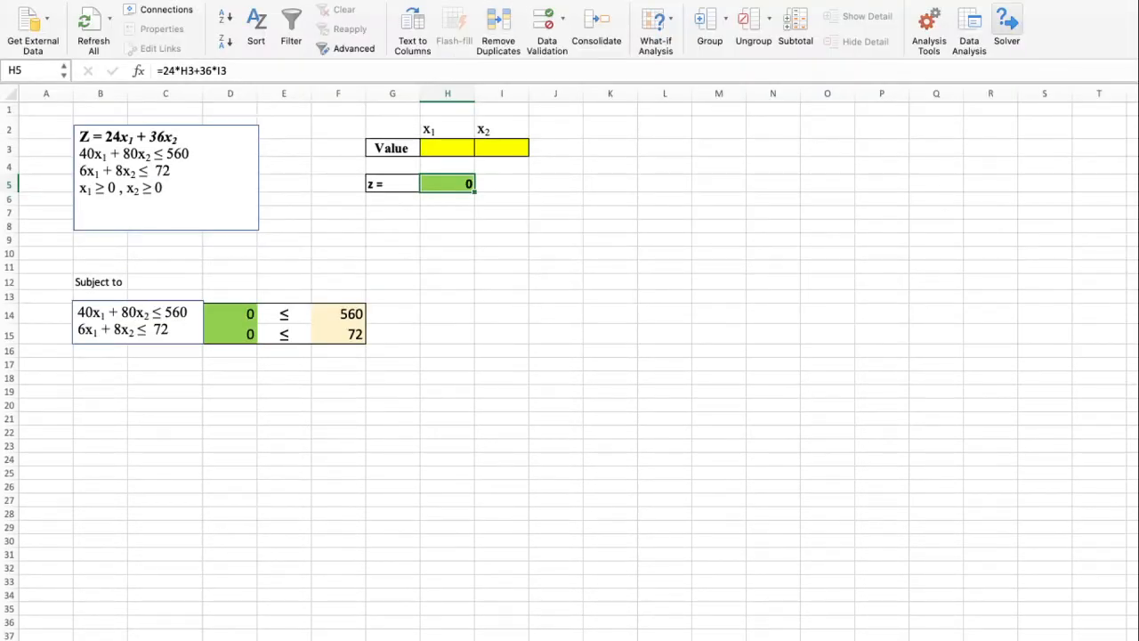
left_click(1007, 25)
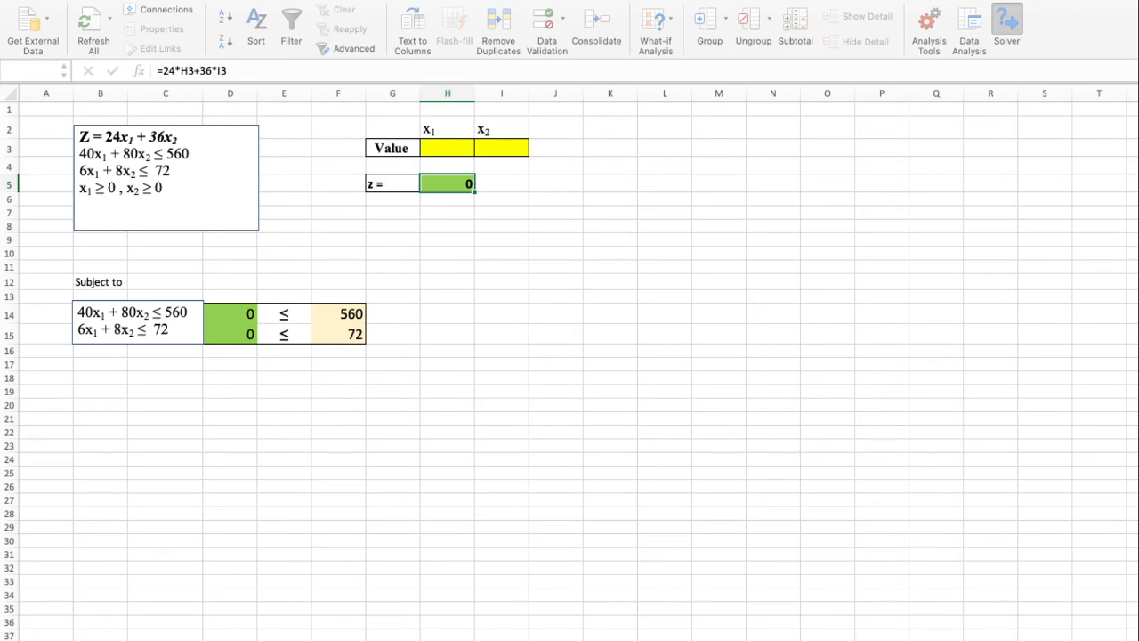
left_click_drag(448, 149, 502, 149)
Step: Add the Solver constraints D14 ≤ 560 and D15 ≤ 72, and solve the model
left_click(231, 315)
left_click(231, 335)
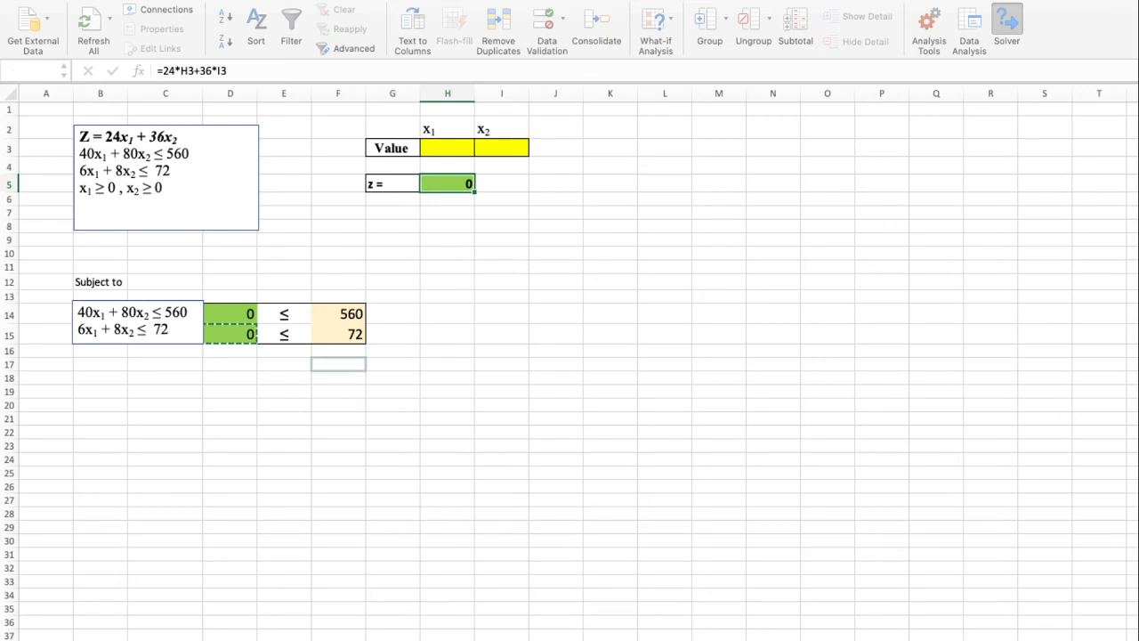
left_click(338, 365)
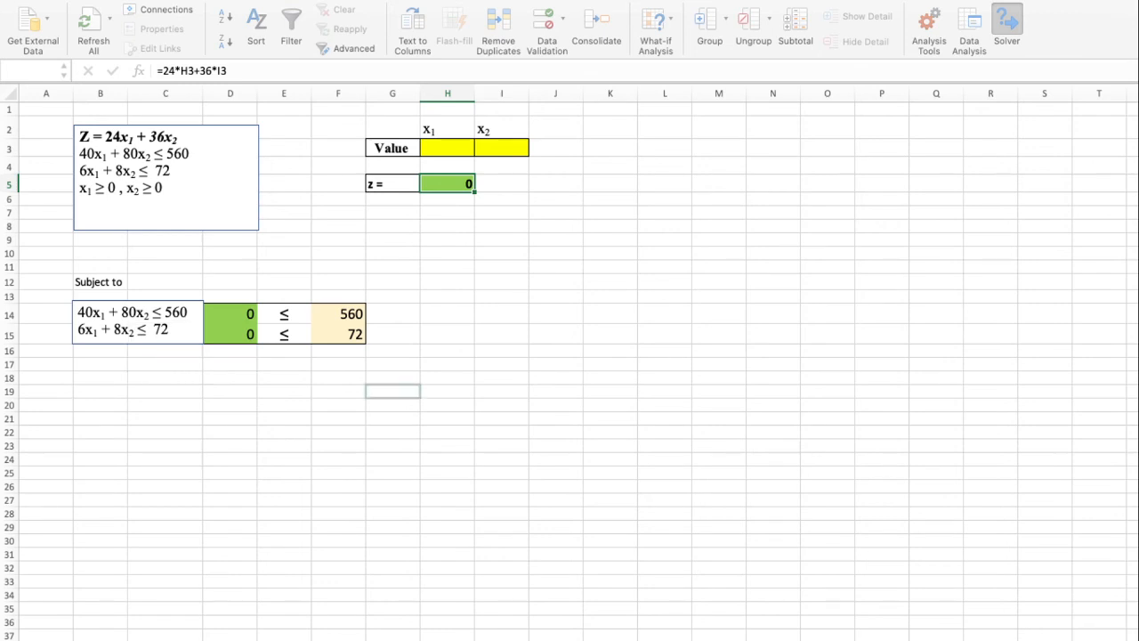
key("super+c")
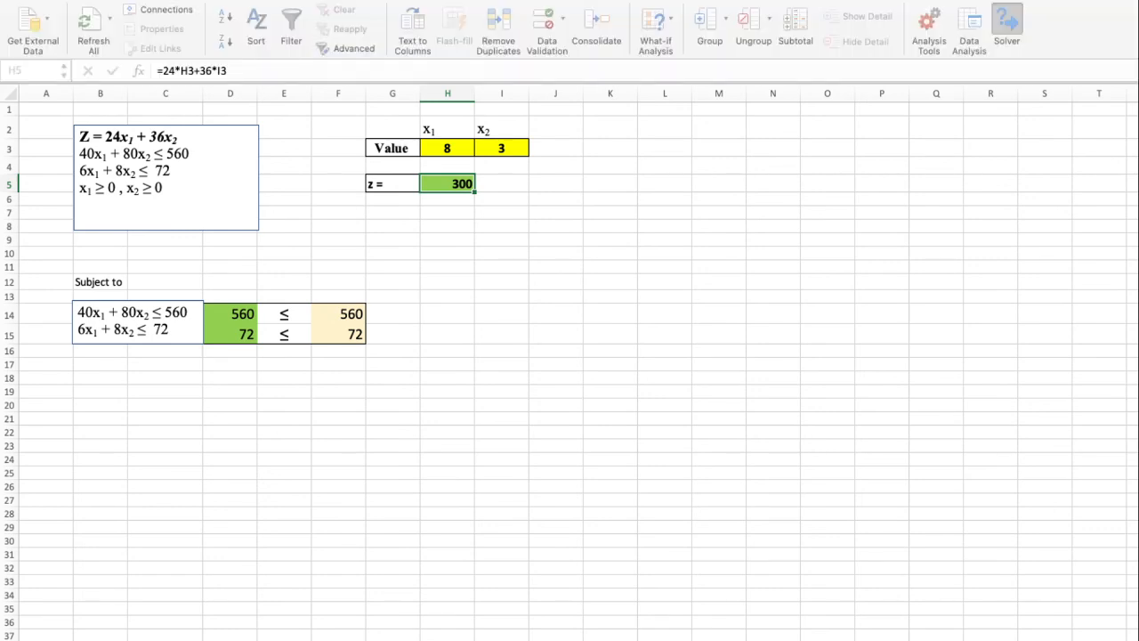
Step: Examine the solved x1, x2 and z cells, and compare them with the total contribution on the Covaxin and Covishield worksheet
left_click(447, 149)
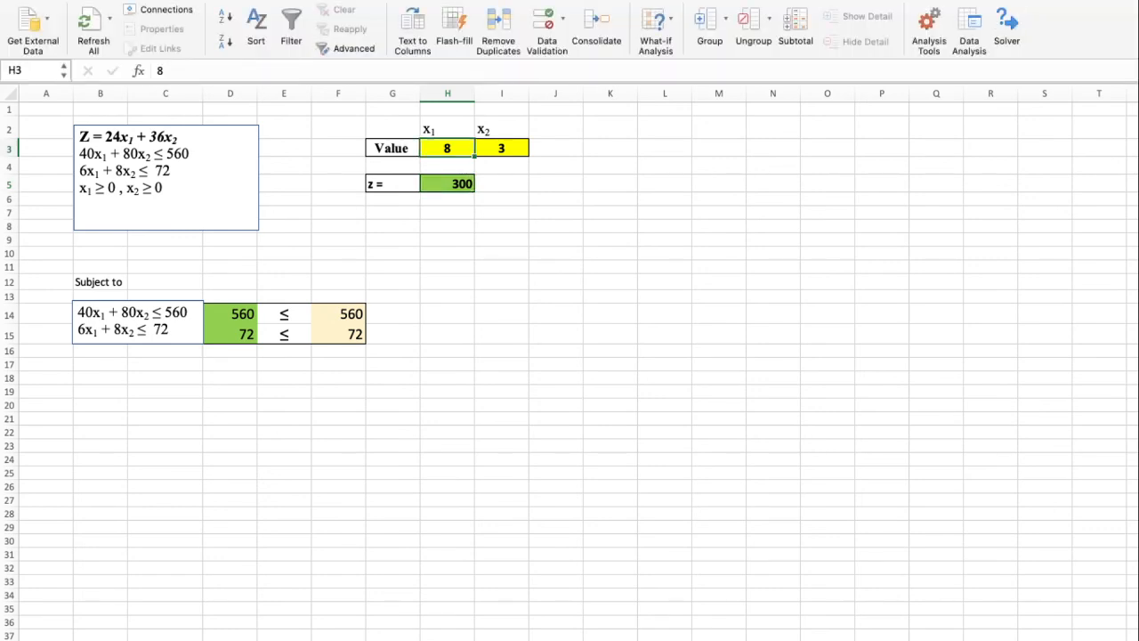
left_click(502, 149)
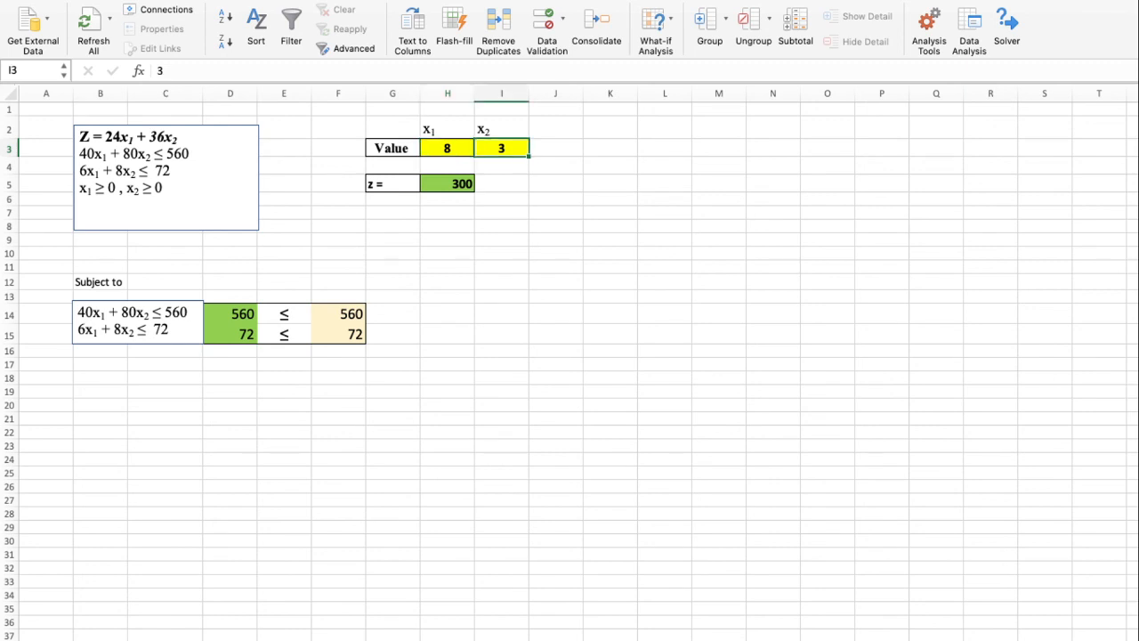
left_click(447, 149)
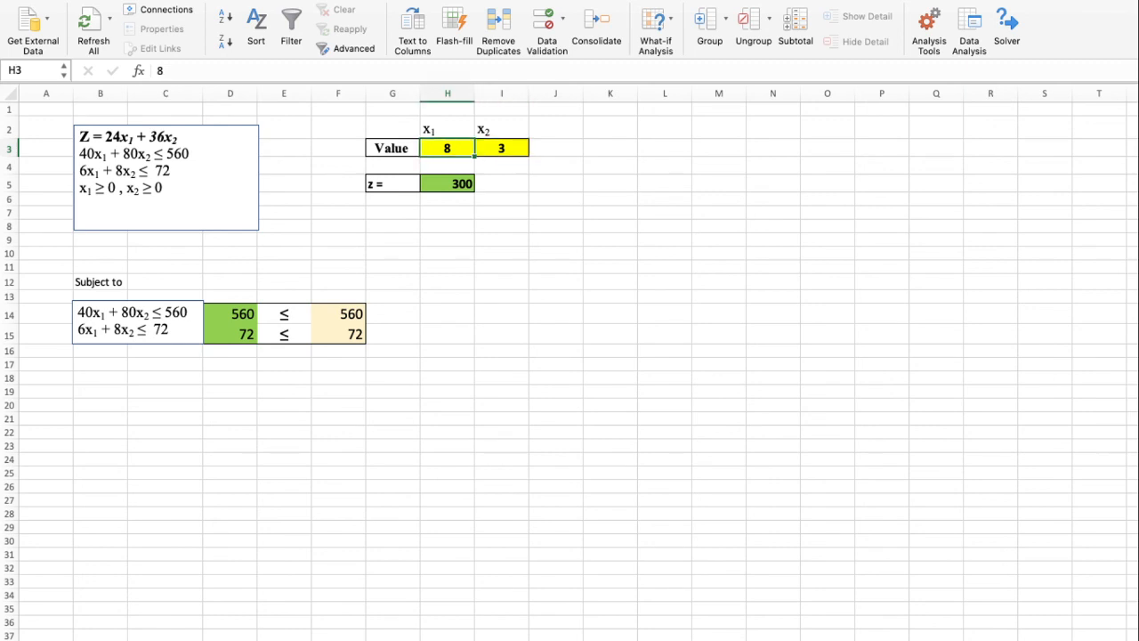
left_click(555, 149)
left_click(448, 184)
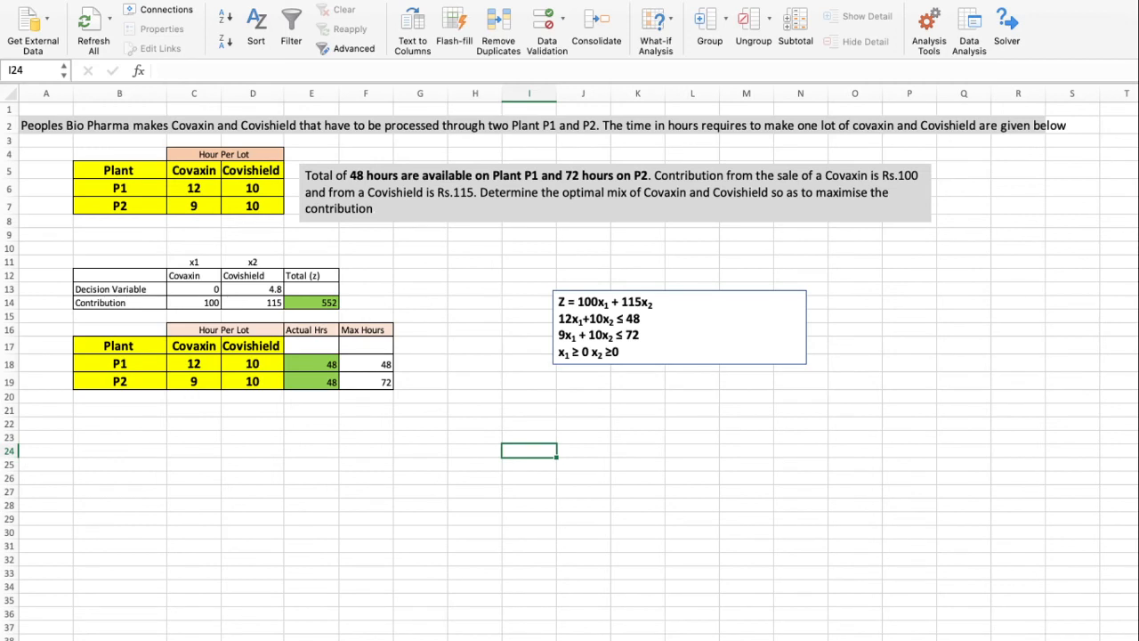
left_click(311, 303)
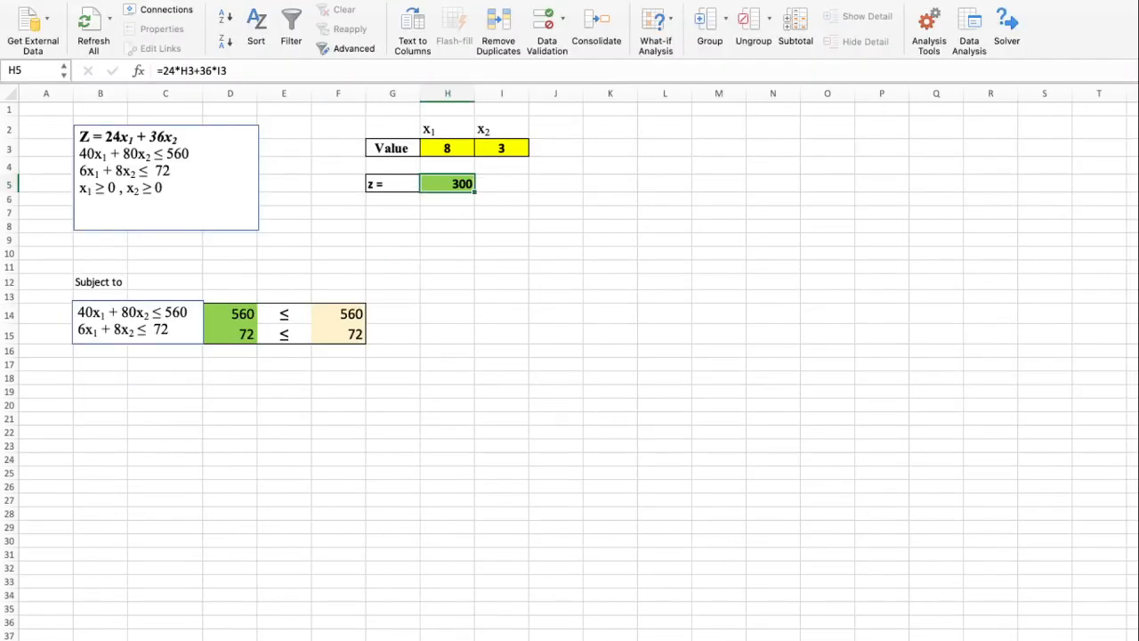
key("Up")
key("Up")
key("Right")
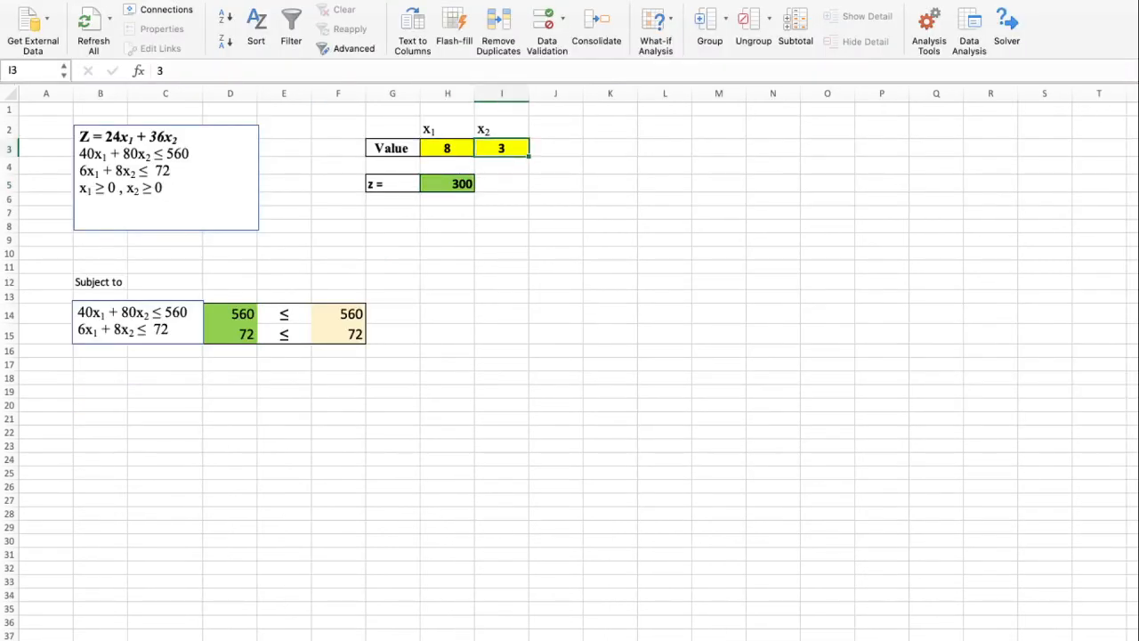
key("Left")
key("Right")
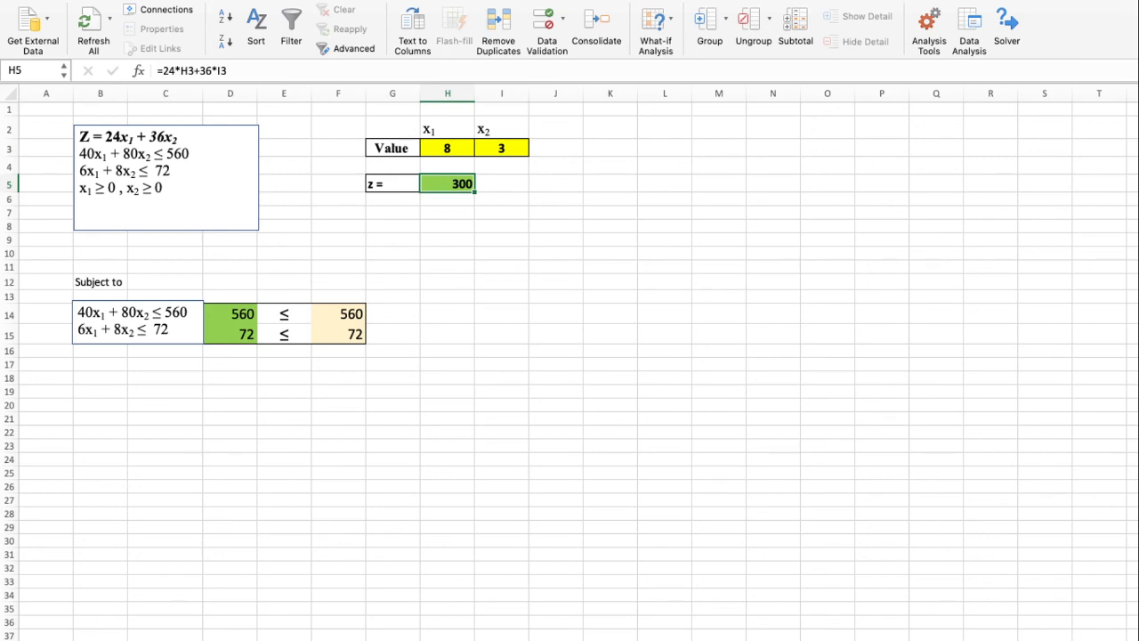
left_click(555, 314)
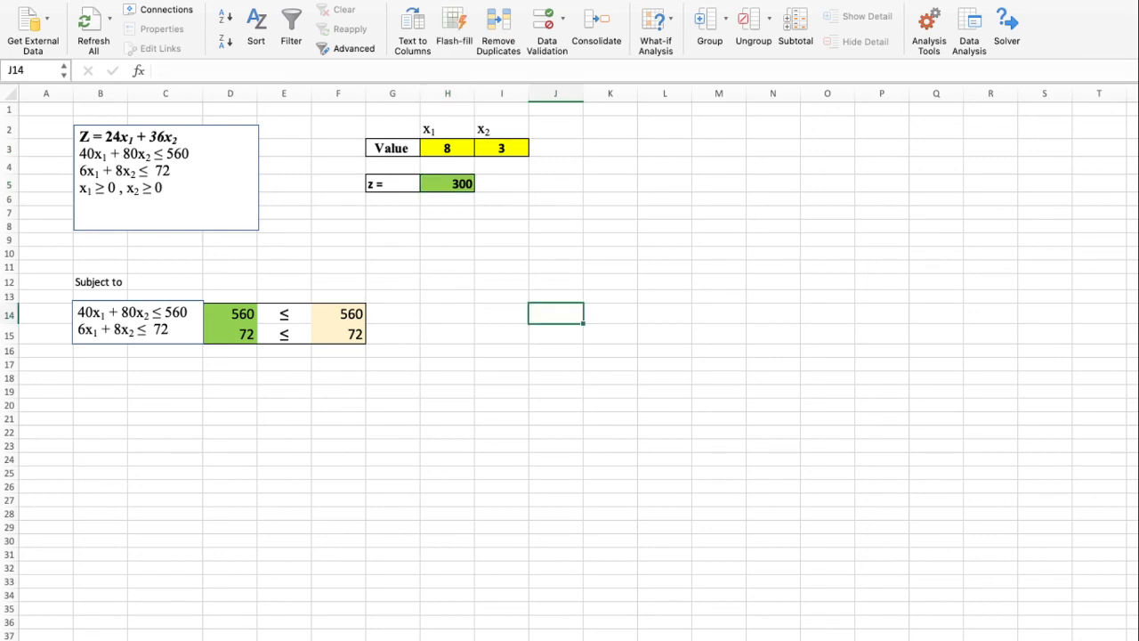
left_click(447, 183)
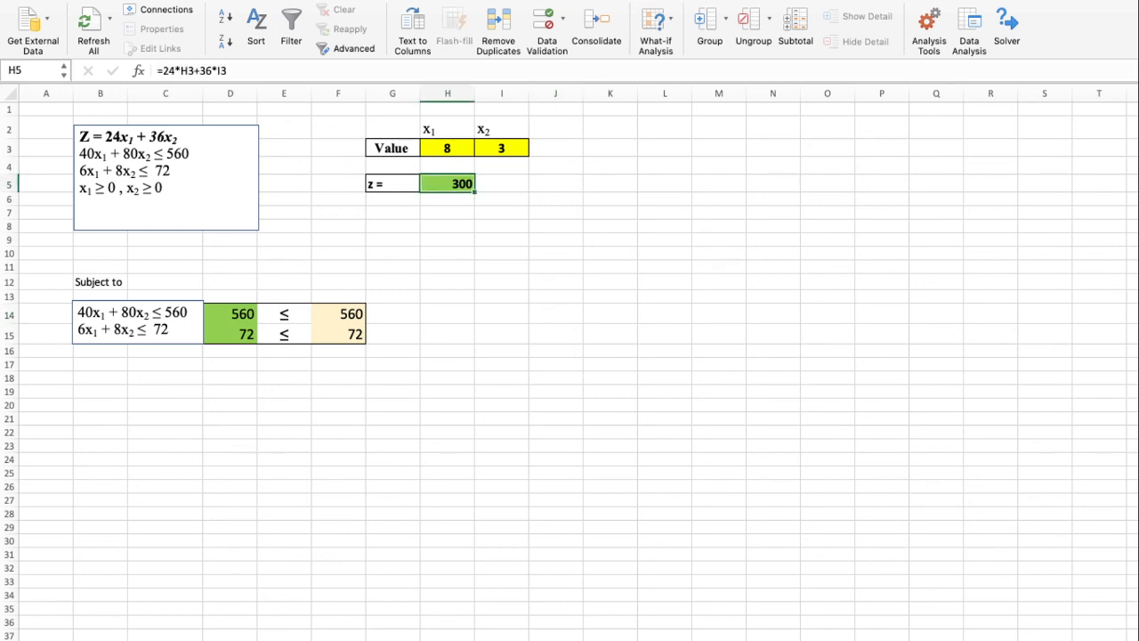